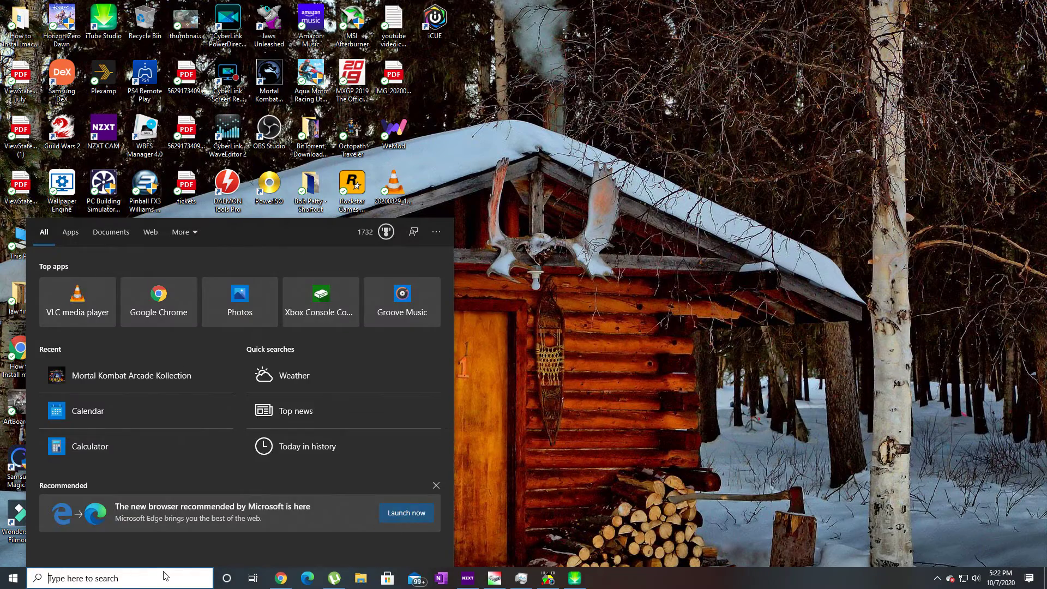
Step: Search the Start menu for 'mor' to bring up Mortal Kombat Arcade Kollection
text(mor)
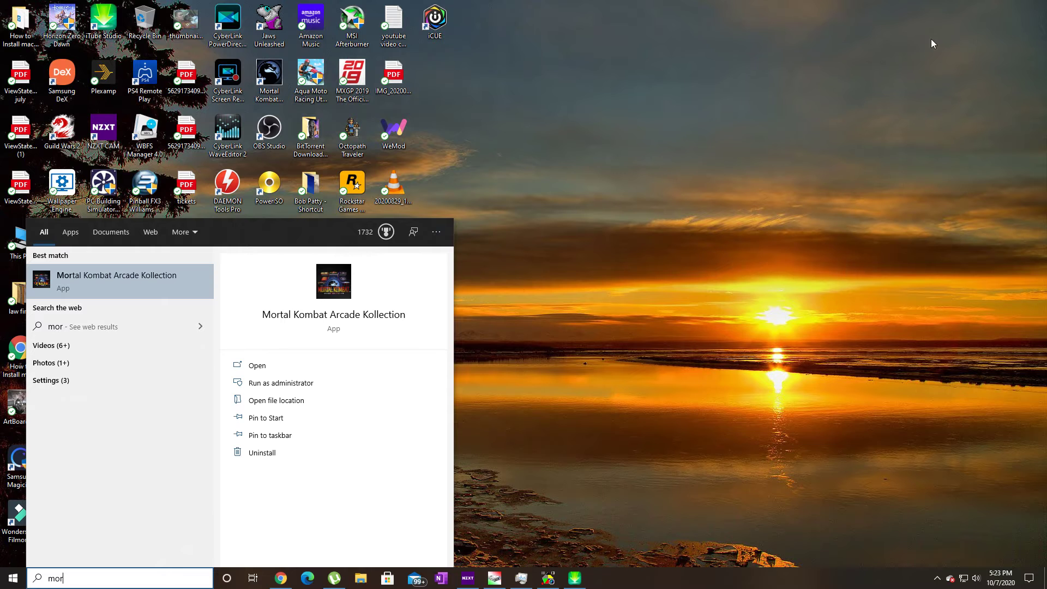
Step: Dismiss the search results and close the WinRAR window showing MKAK_fix.rar
click(820, 418)
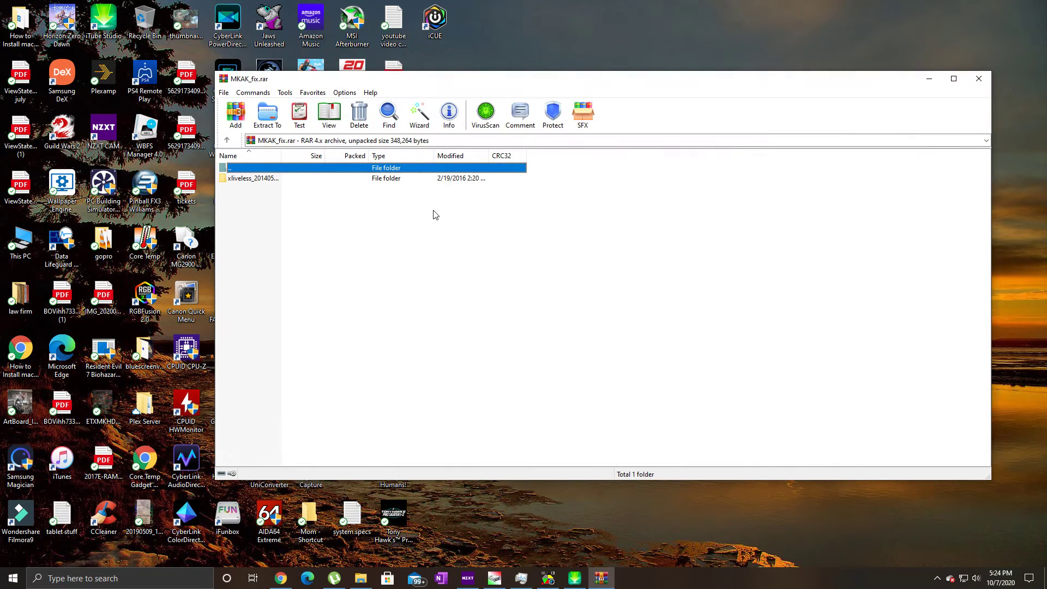
click(978, 79)
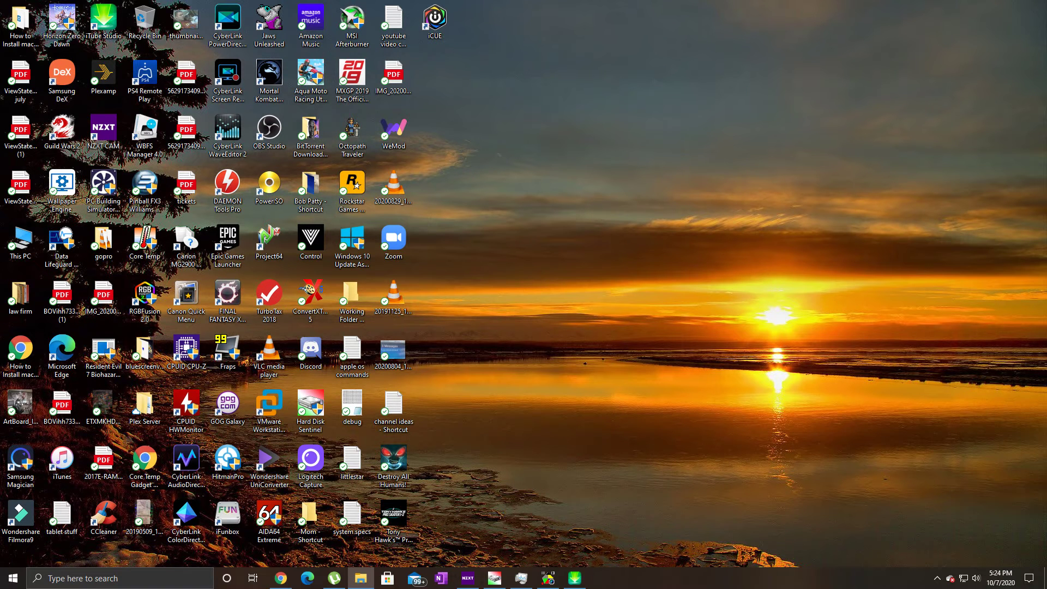
Step: Copy MKAK_fix.rar onto the desktop and extract it with Extract to MKAK_fix\
drag(975, 418, 620, 297)
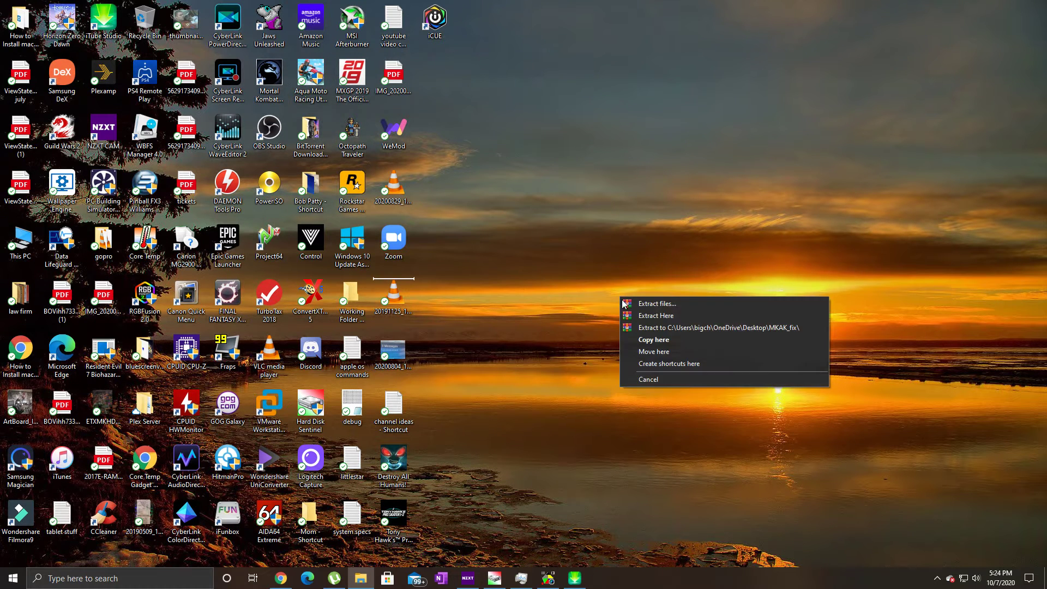
click(662, 351)
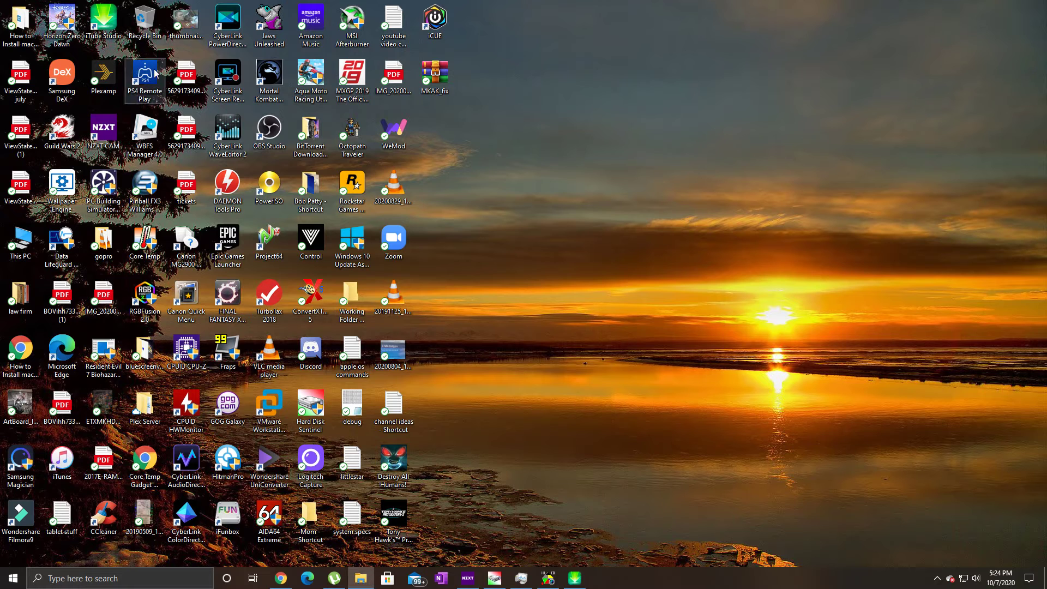
click(435, 78)
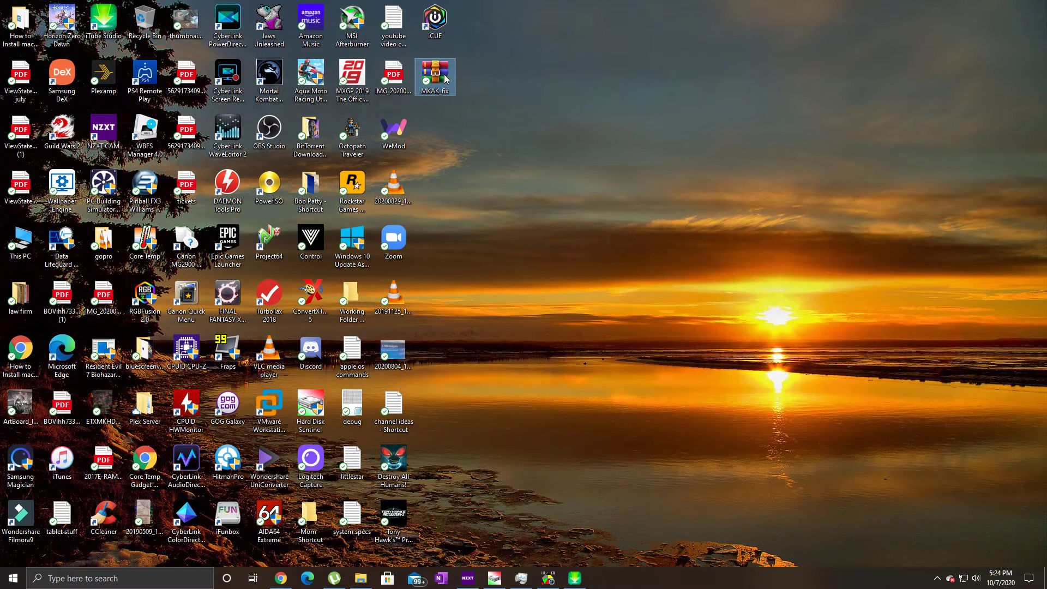
mouse_move(444, 78)
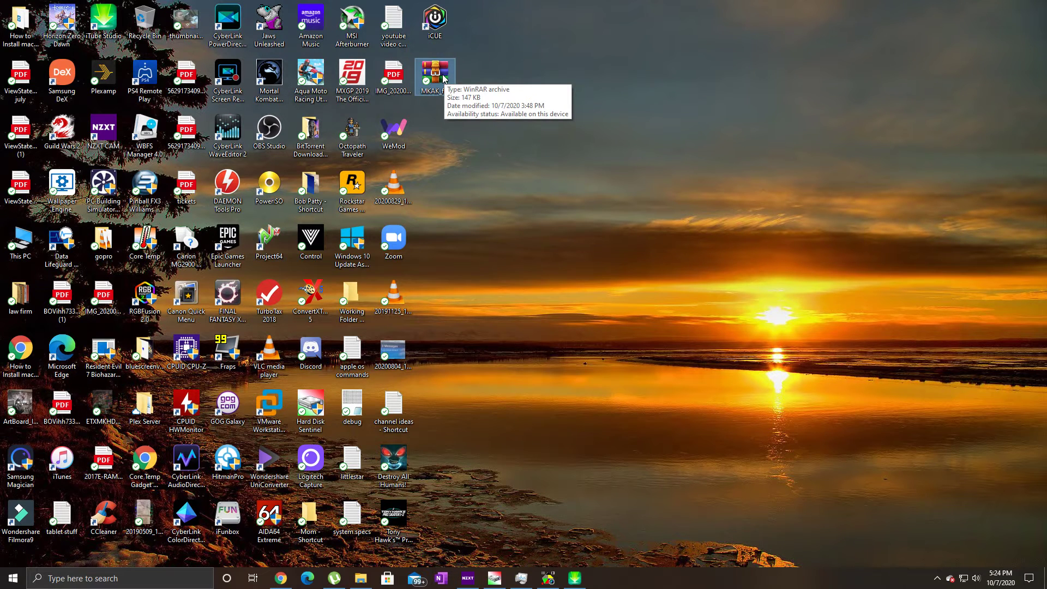
right_click(444, 78)
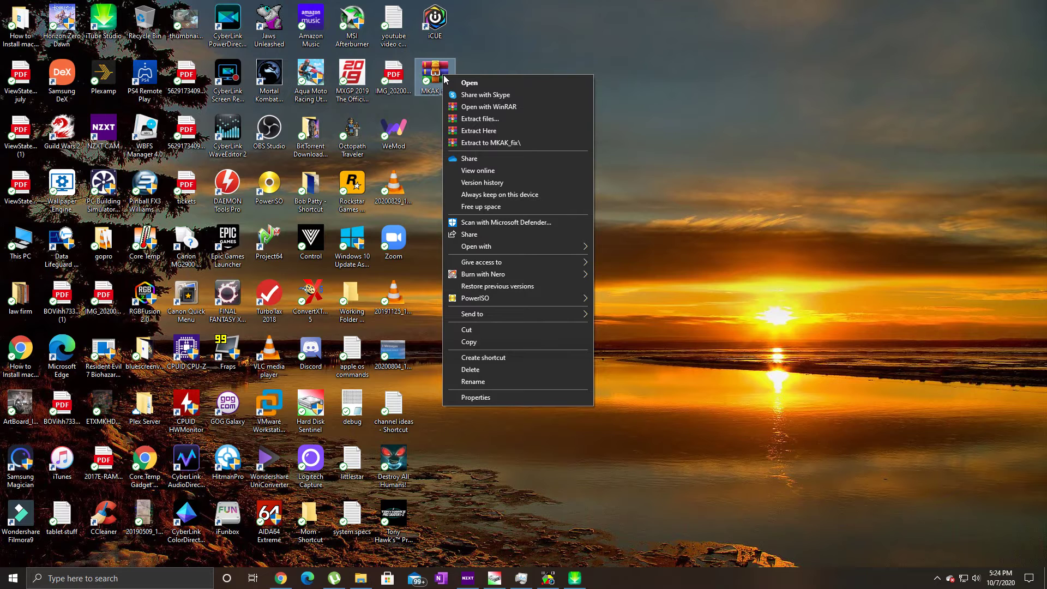
click(500, 144)
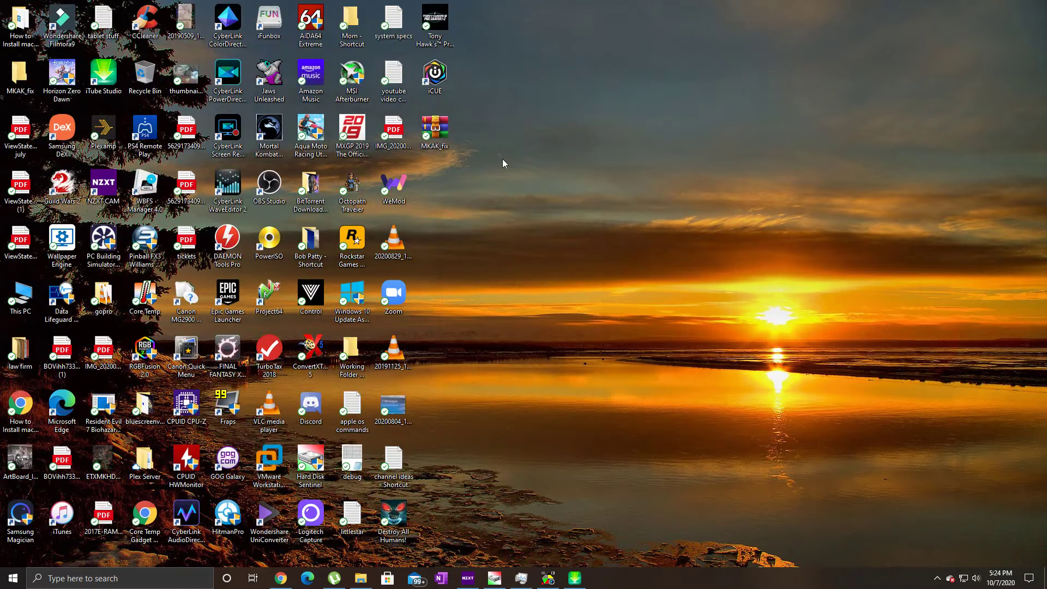
Step: Open MKAK_fix, then xliveless_20140518_v2, showing xlive.dll and the xlive file
double_click(25, 82)
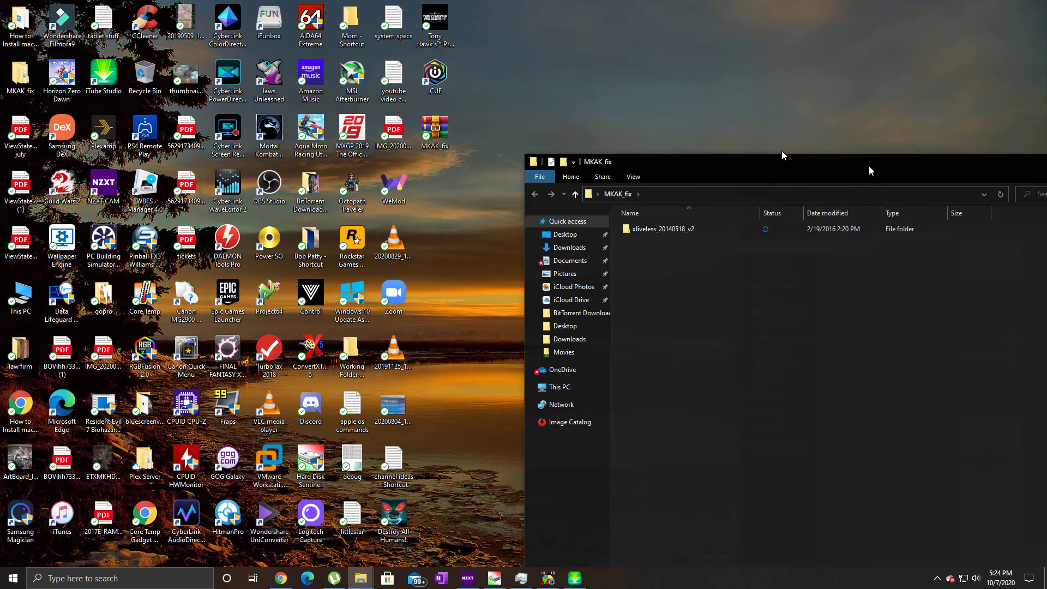
drag(869, 165, 643, 61)
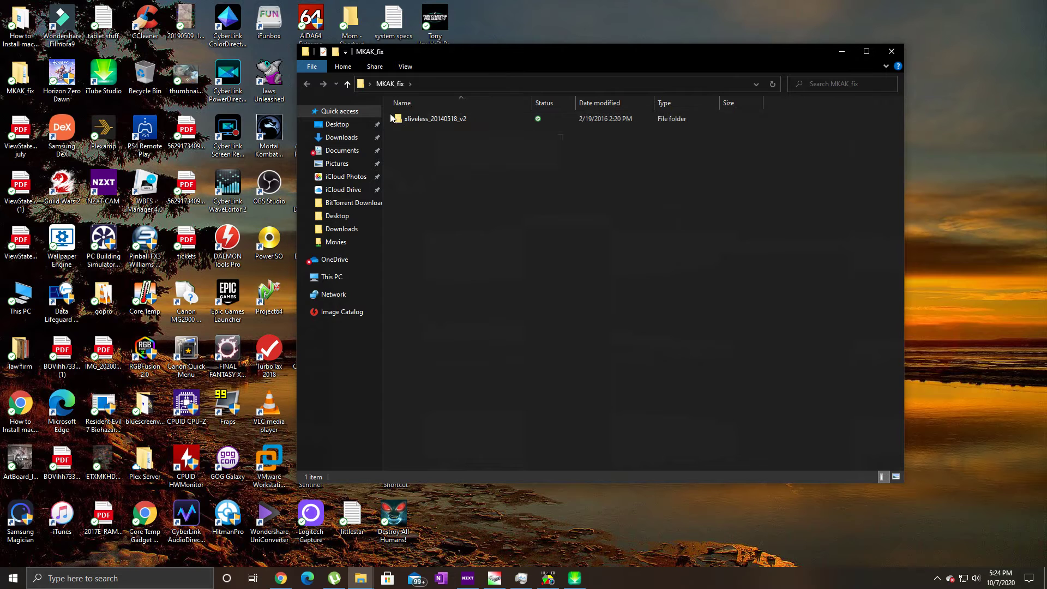
click(434, 119)
double_click(433, 118)
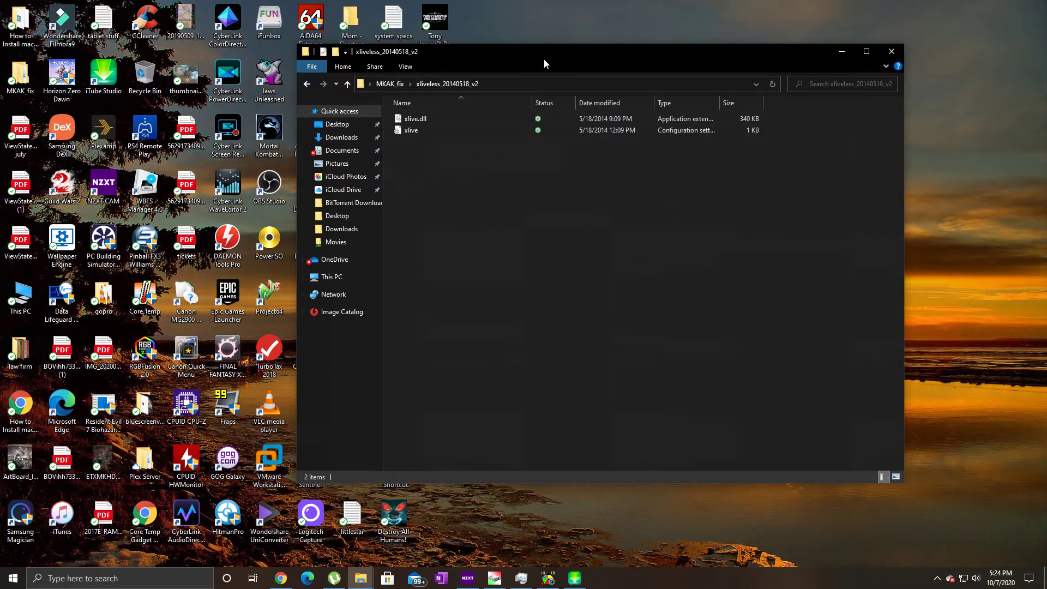
drag(544, 60, 593, 51)
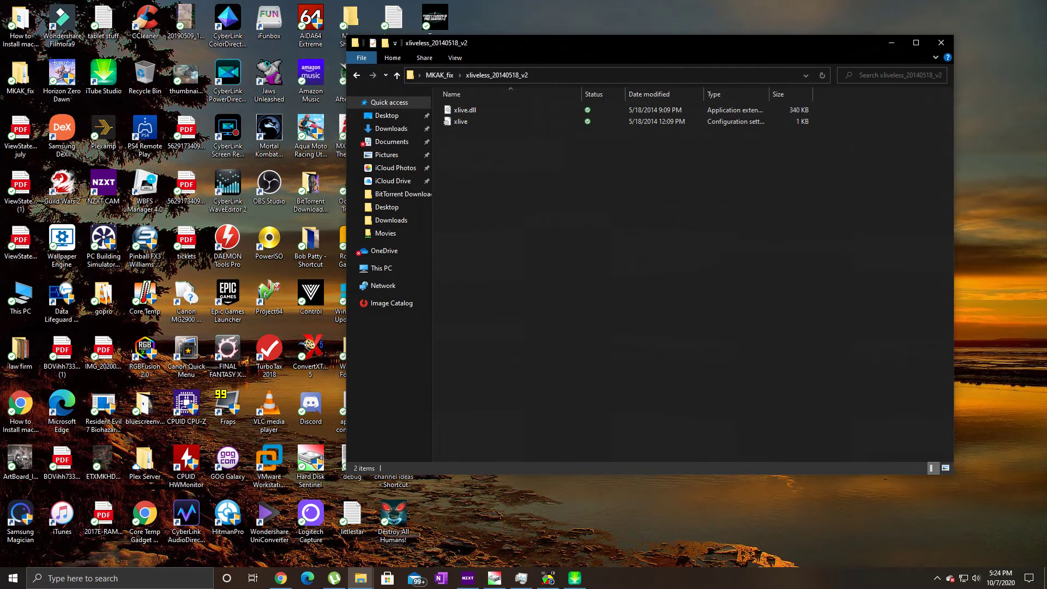
Step: Search 'mortal' and open the Mortal Kombat Arcade Kollection shortcut's file location
click(114, 578)
text(m)
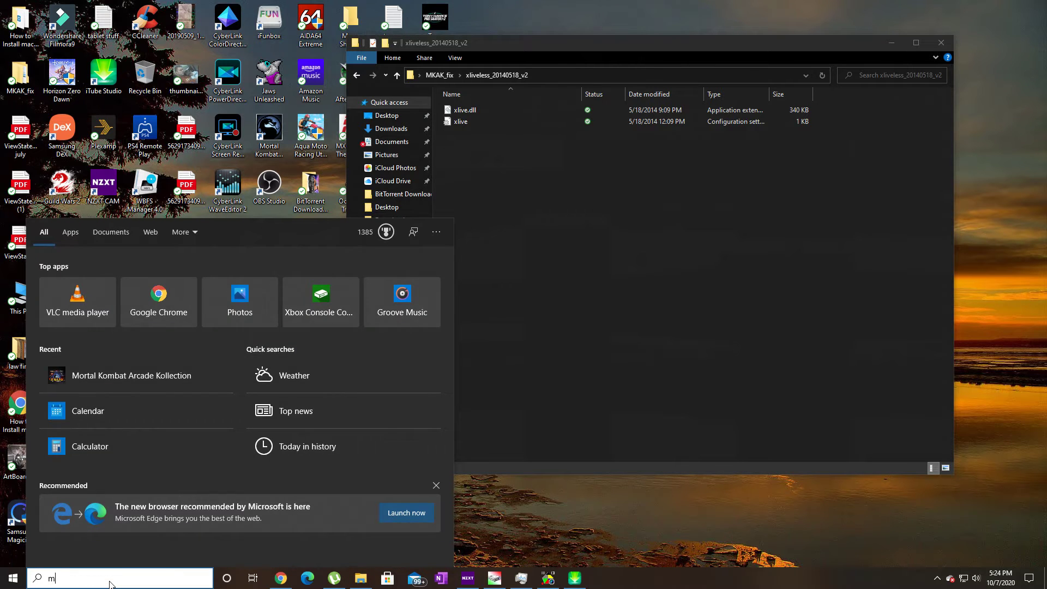
text(ortal)
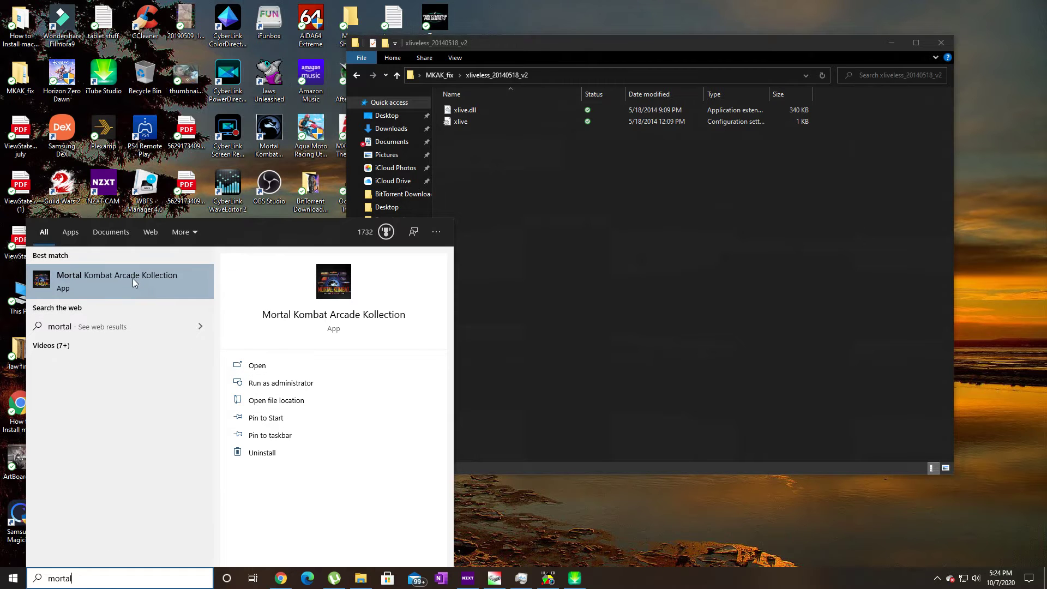
click(278, 401)
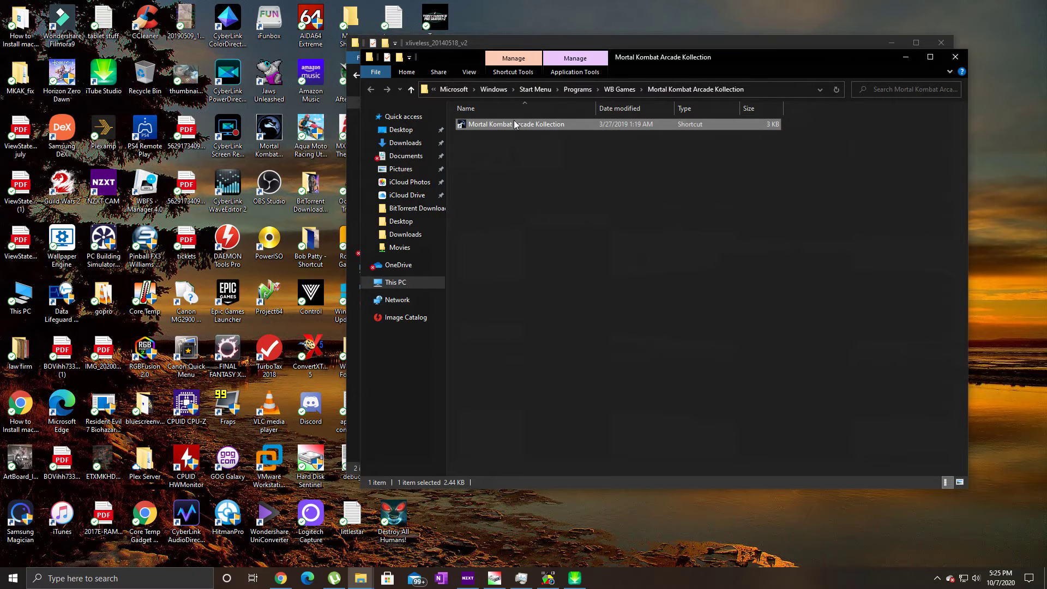
Step: Check the shortcut's Properties target points into the game's WIN32 folder, then close it
right_click(515, 124)
click(569, 412)
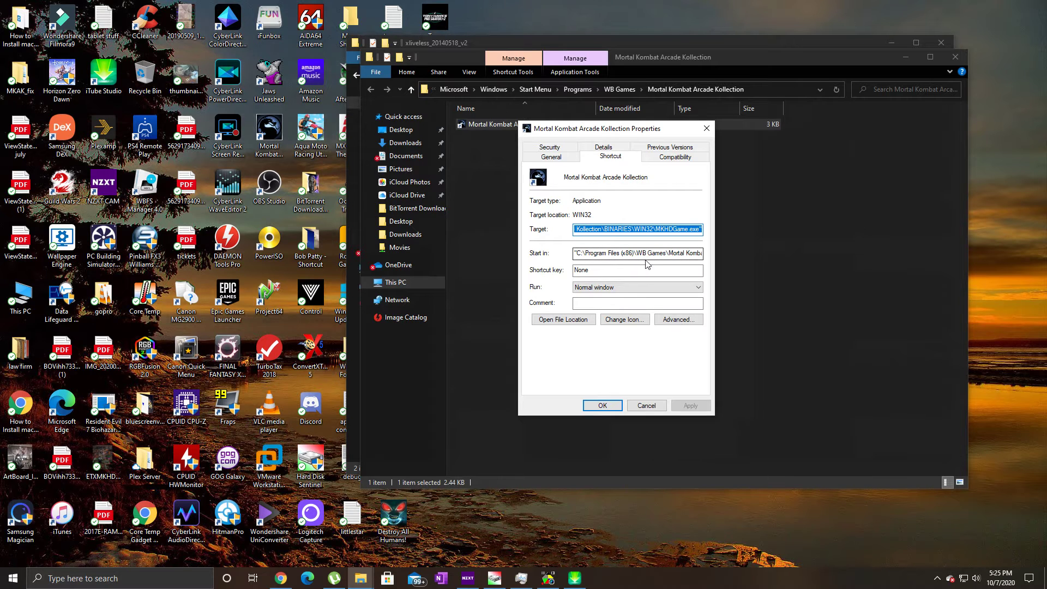
click(707, 129)
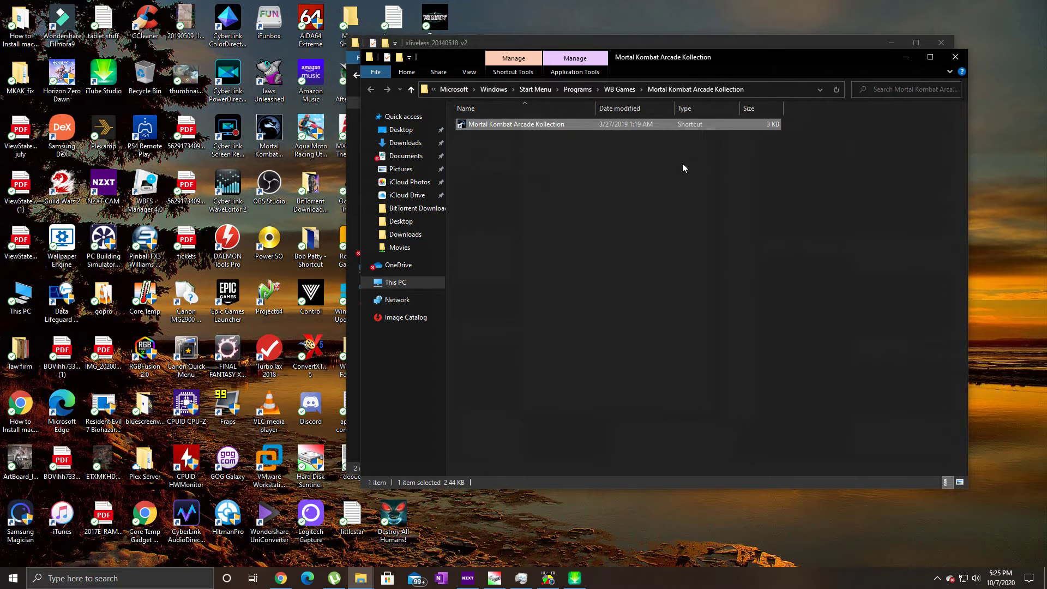
drag(681, 57, 756, 113)
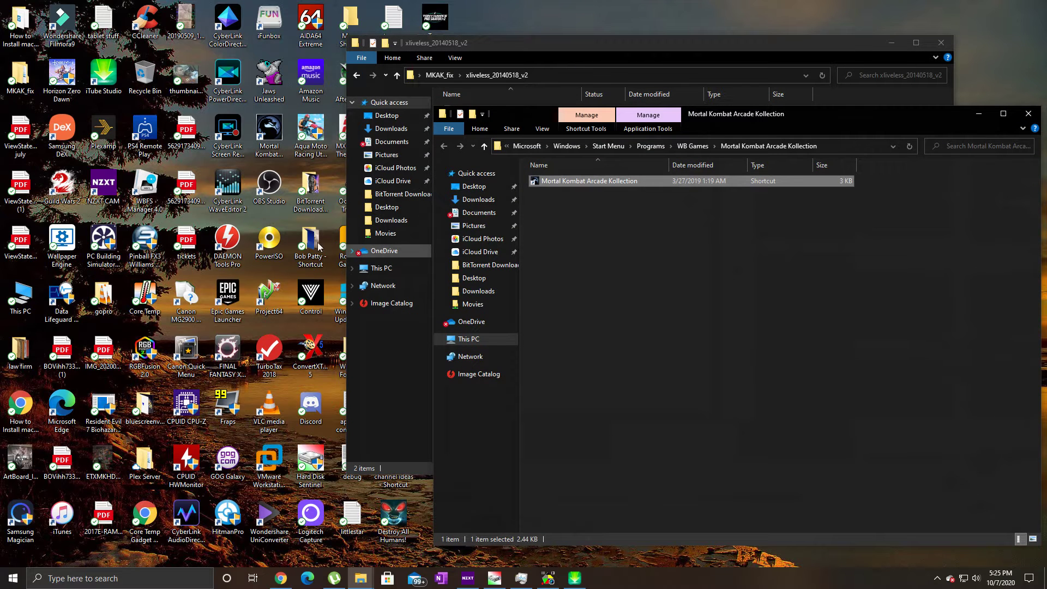
Step: Browse C:\Program Files (x86)\WB Games\Mortal Kombat Arcade Kollection\BINARIES\WIN32
double_click(20, 319)
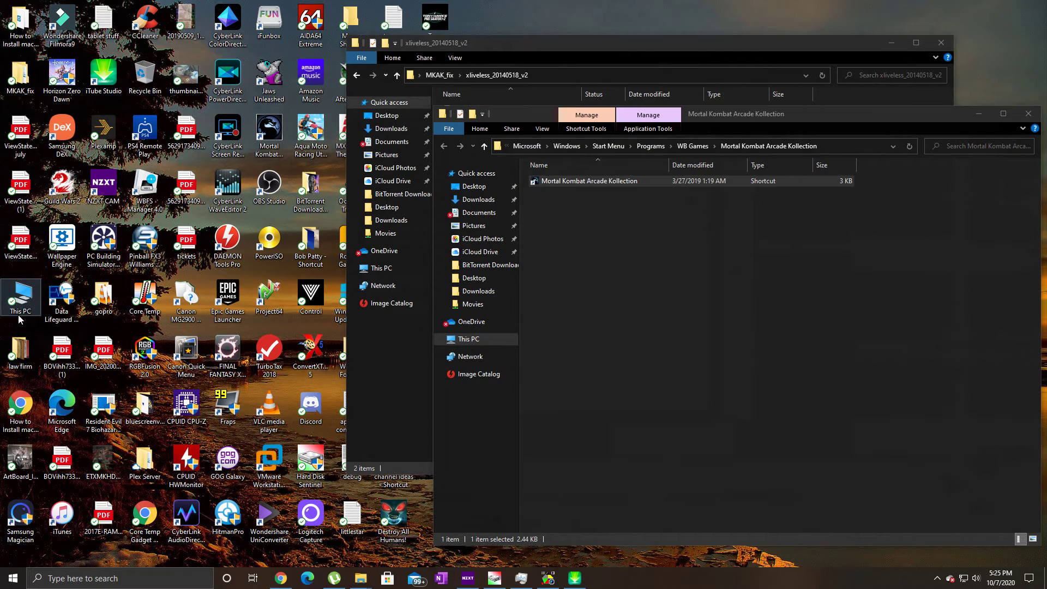
drag(709, 135, 307, 70)
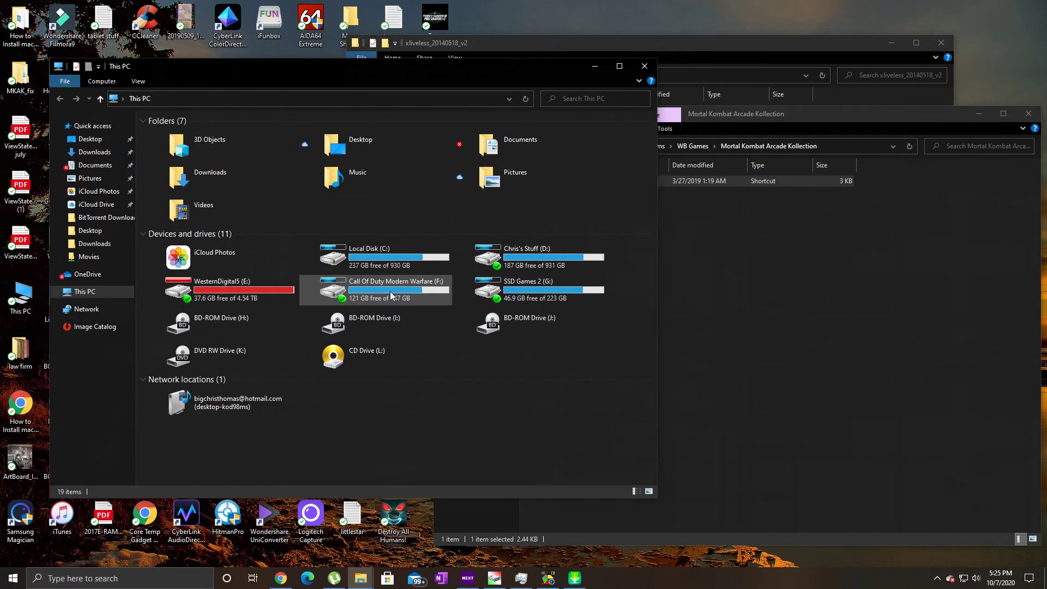
double_click(394, 258)
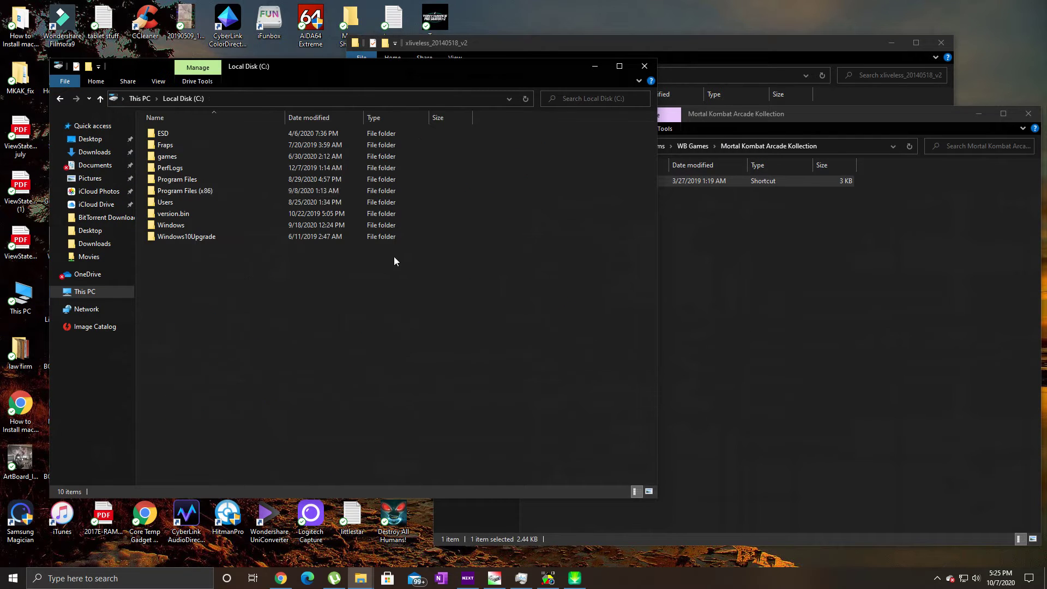
double_click(200, 190)
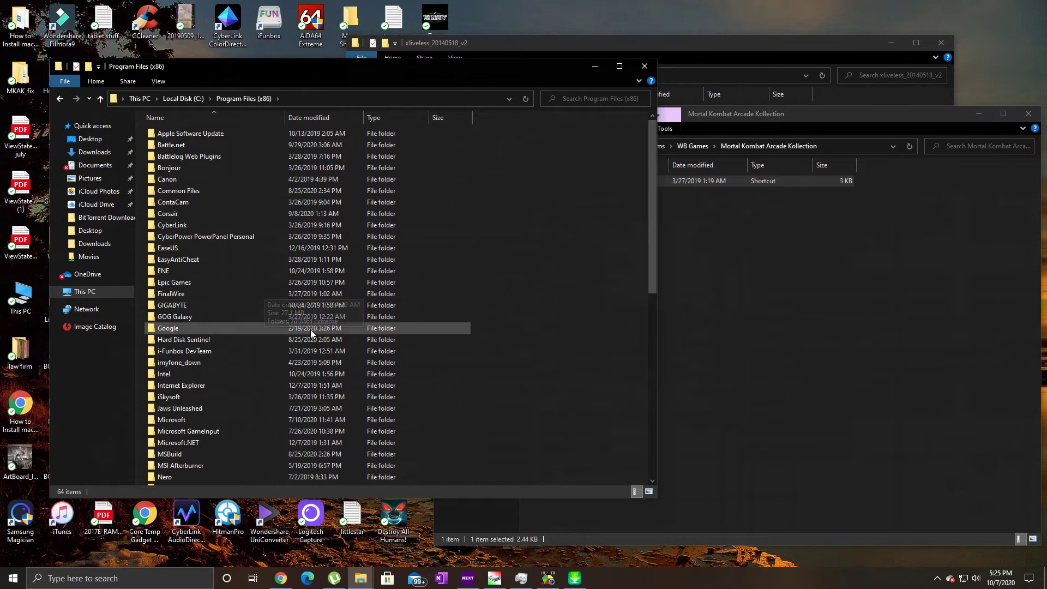
scroll(306, 341, down, 9)
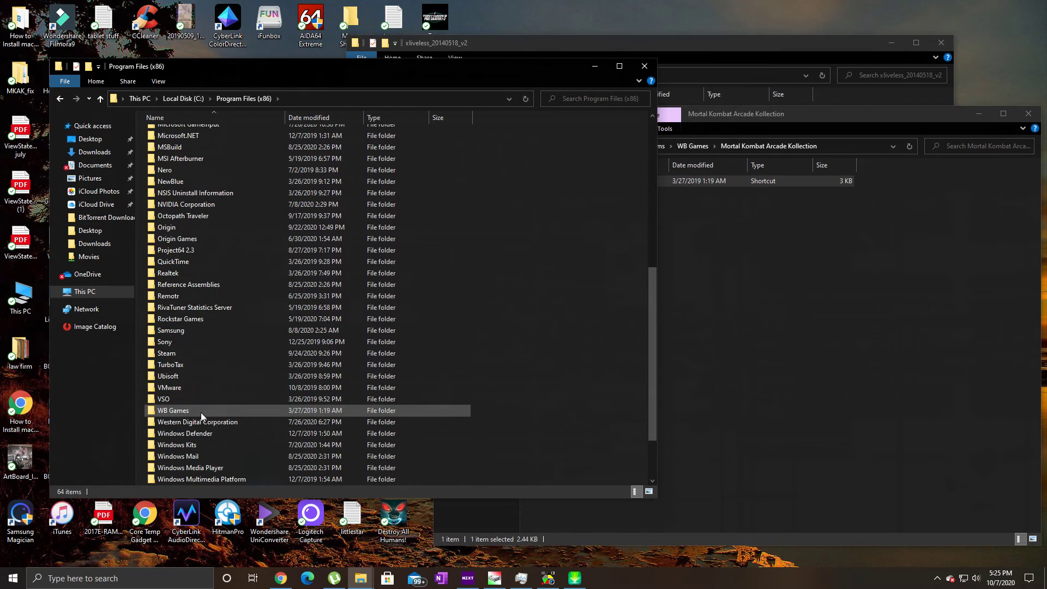
double_click(172, 411)
double_click(190, 136)
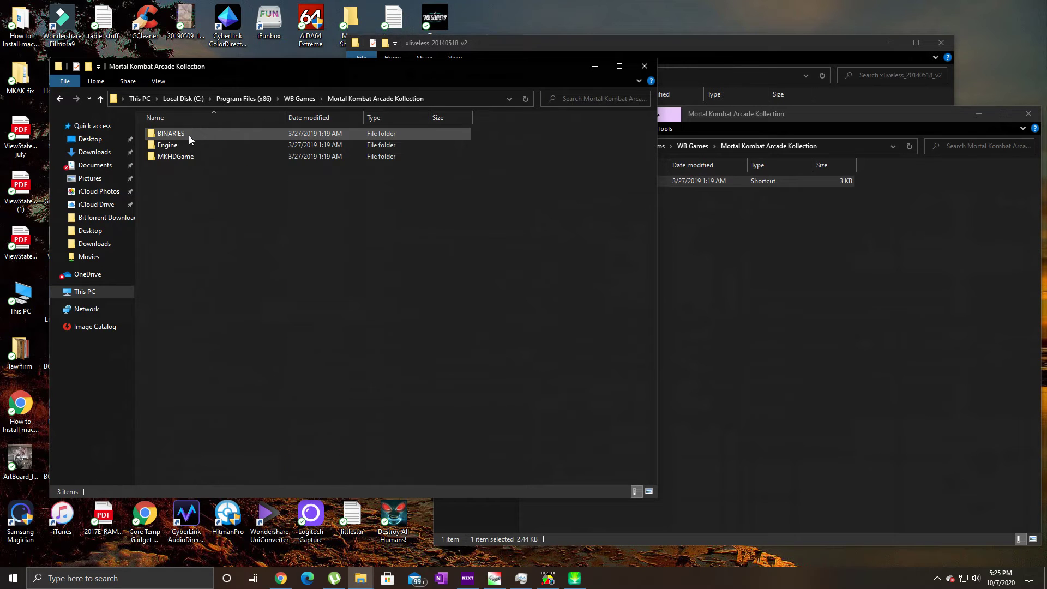
double_click(185, 135)
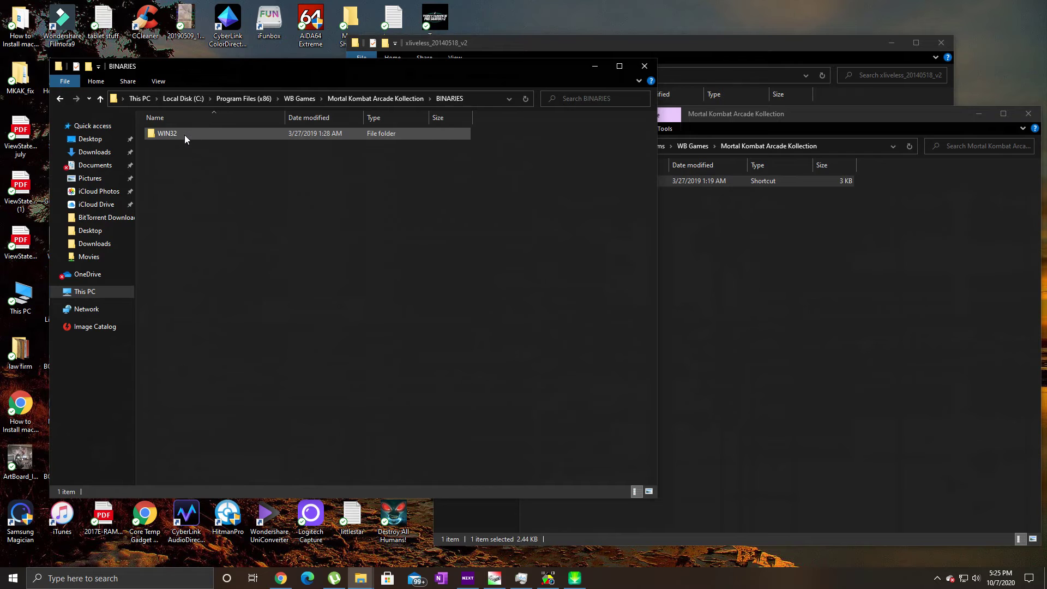
double_click(170, 135)
scroll(550, 347, down, 7)
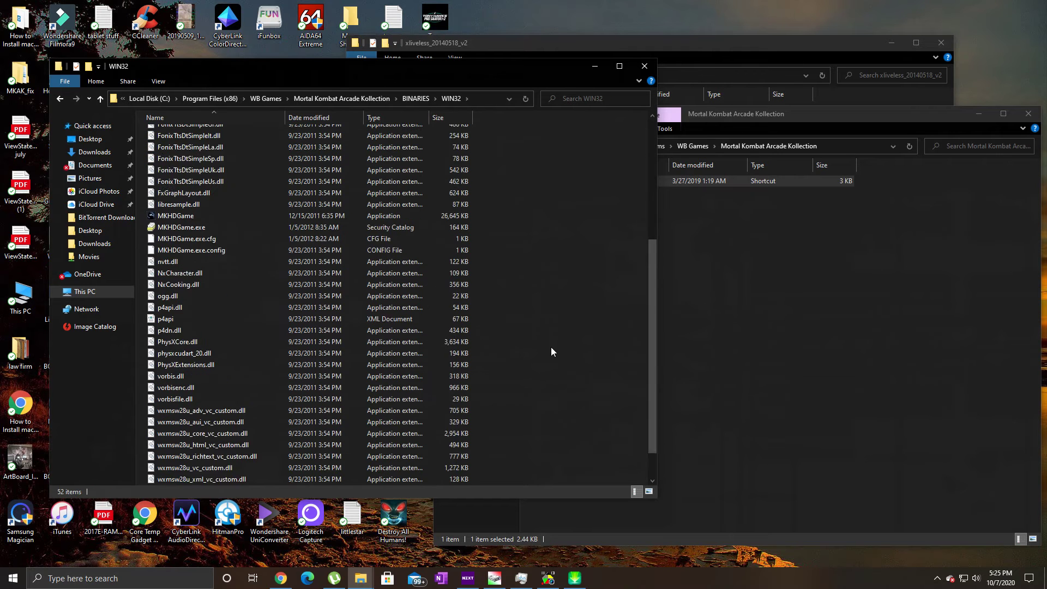
click(790, 408)
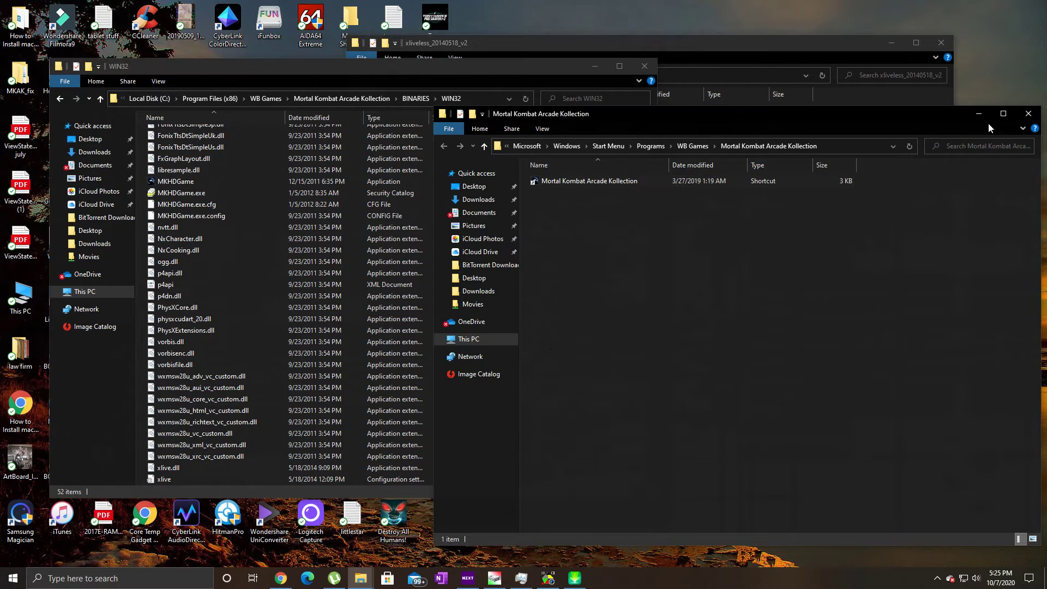
Step: Close the shortcut folder window and drag the xliveless files toward WIN32, cancelling the drop
click(1028, 114)
drag(696, 42, 765, 58)
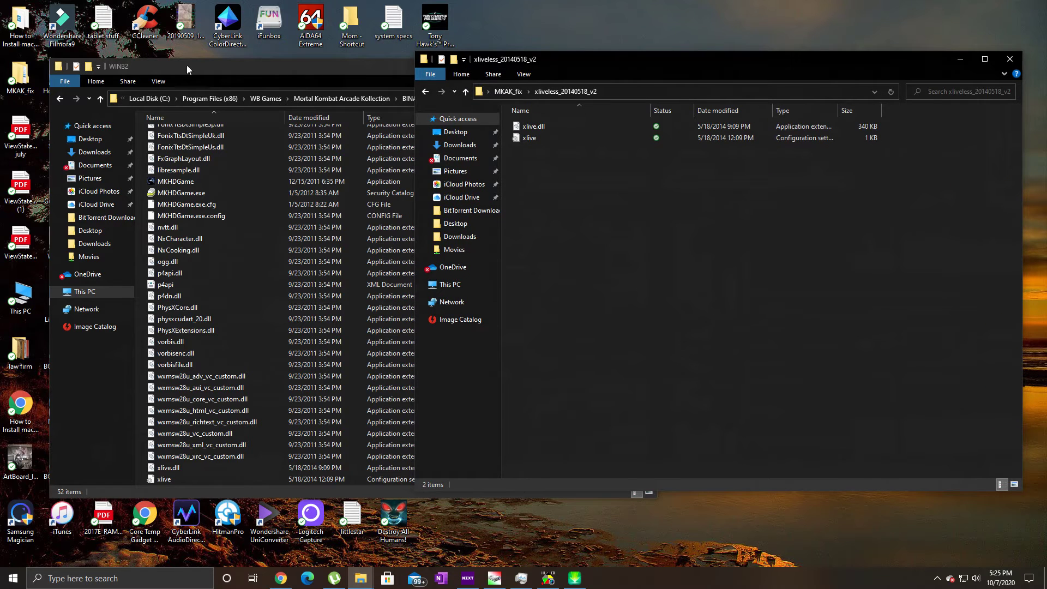
click(228, 77)
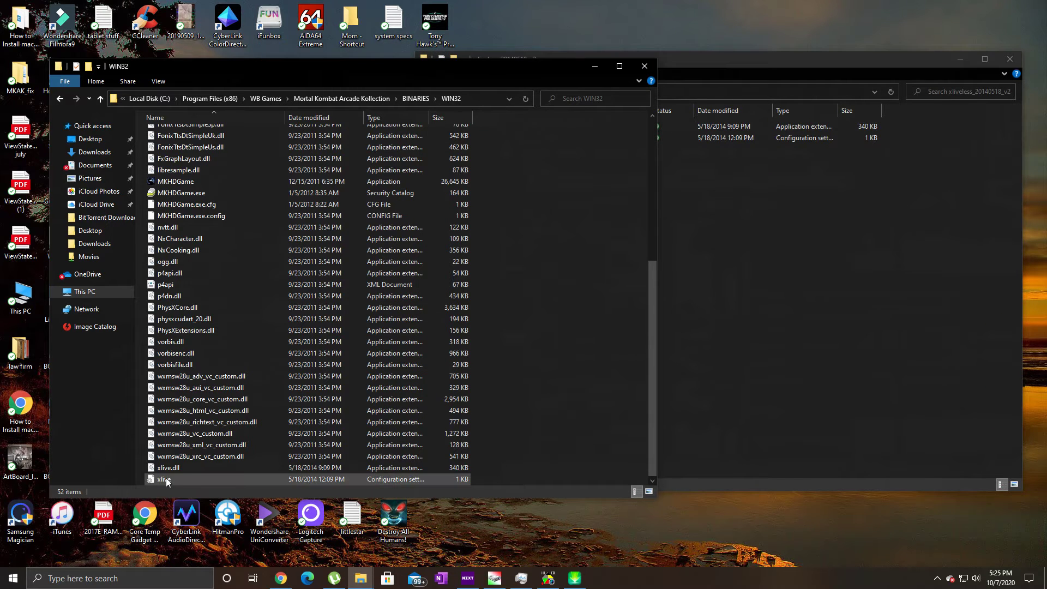
click(743, 364)
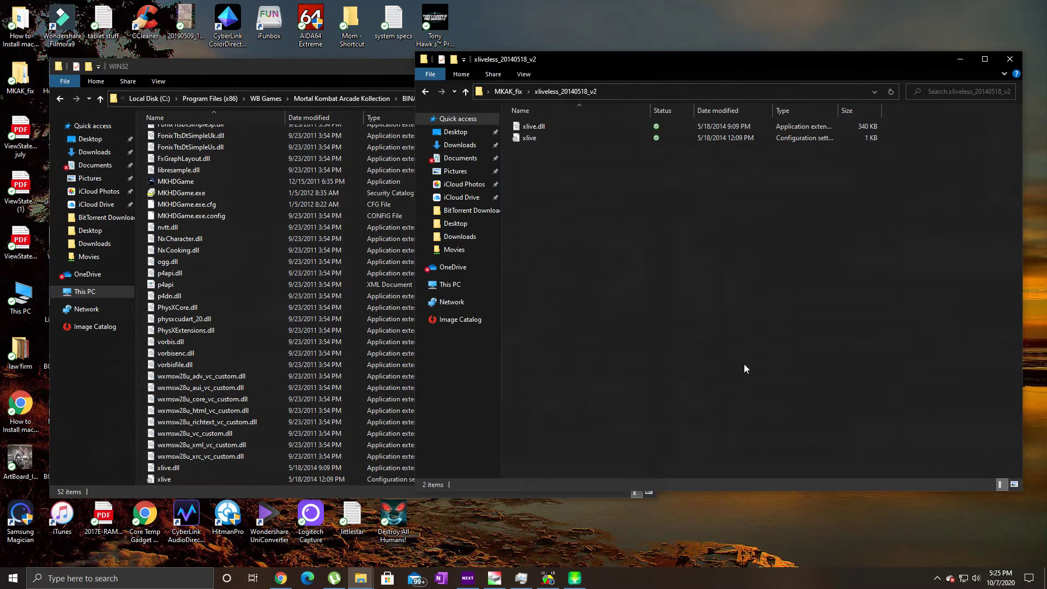
drag(688, 233, 591, 136)
click(637, 253)
Step: Close the xliveless_20140518_v2 and WIN32 windows and search Start for 'mor'
click(1009, 59)
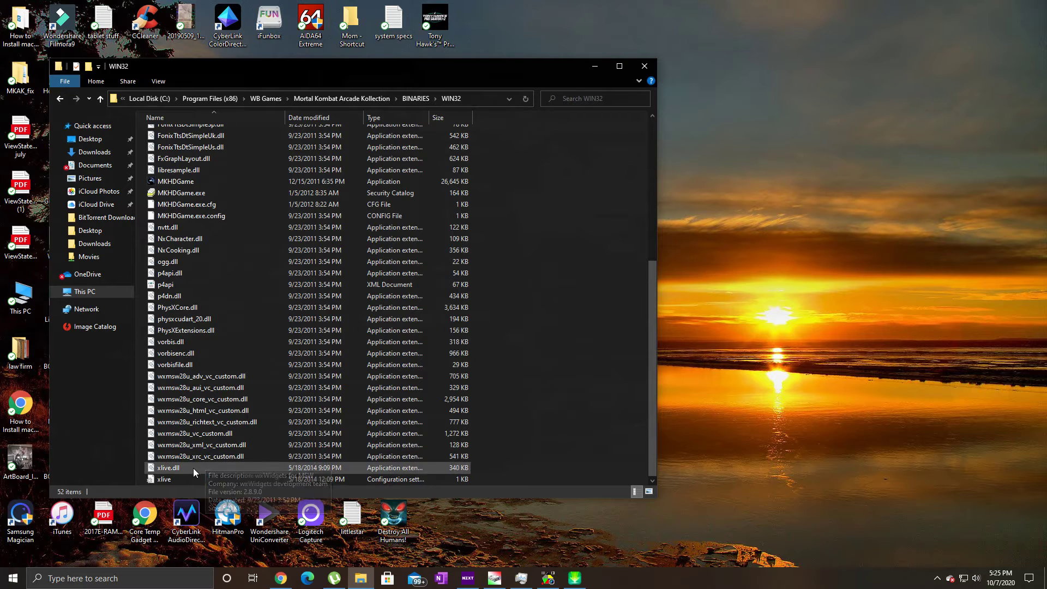
click(644, 65)
click(125, 577)
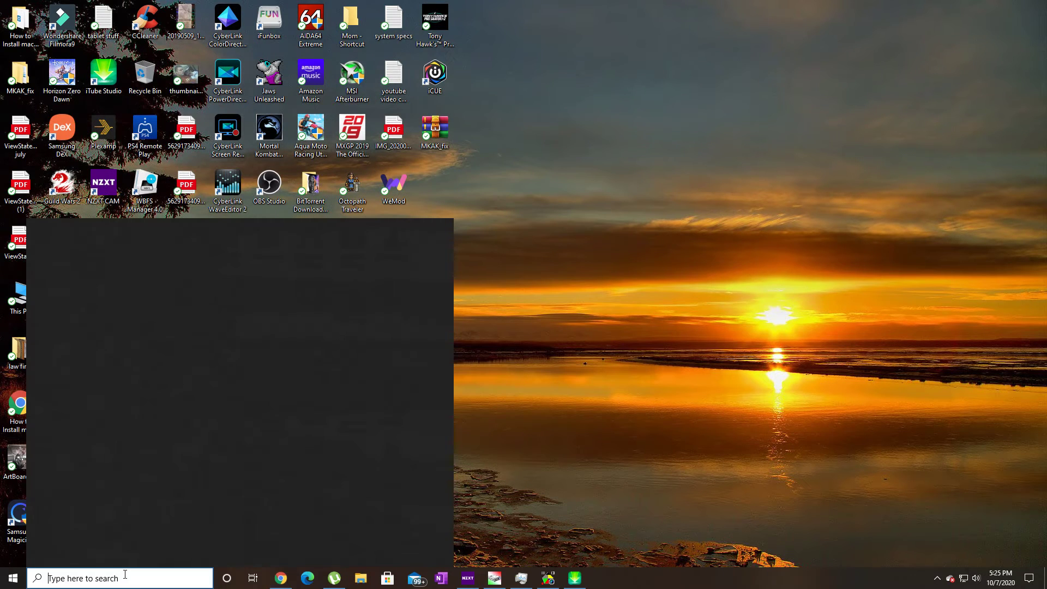
text(mor)
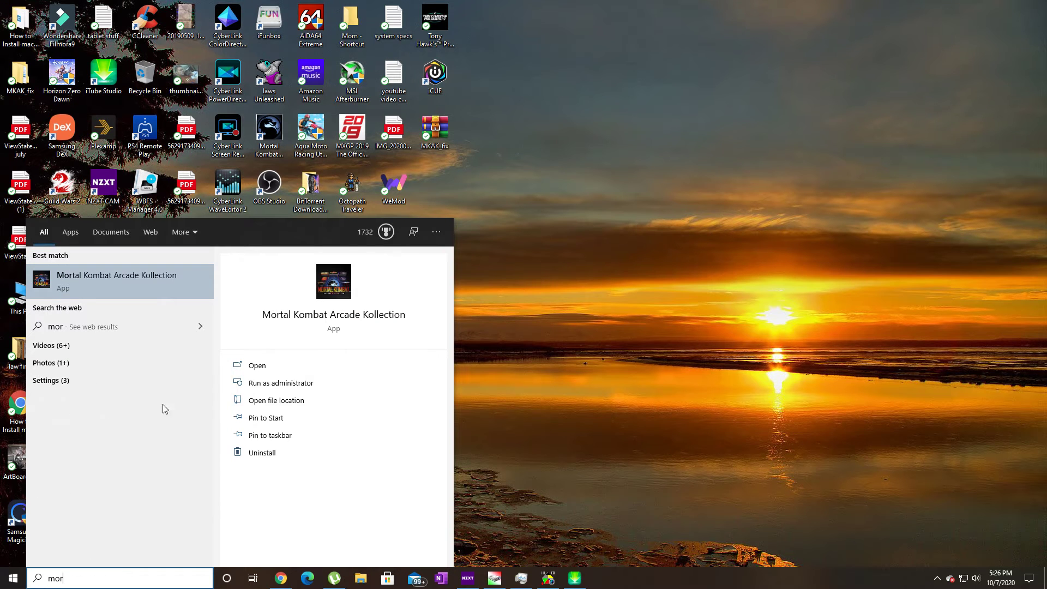
Step: Run Mortal Kombat Arcade Kollection as administrator, approve UAC, and bring its window forward
click(275, 383)
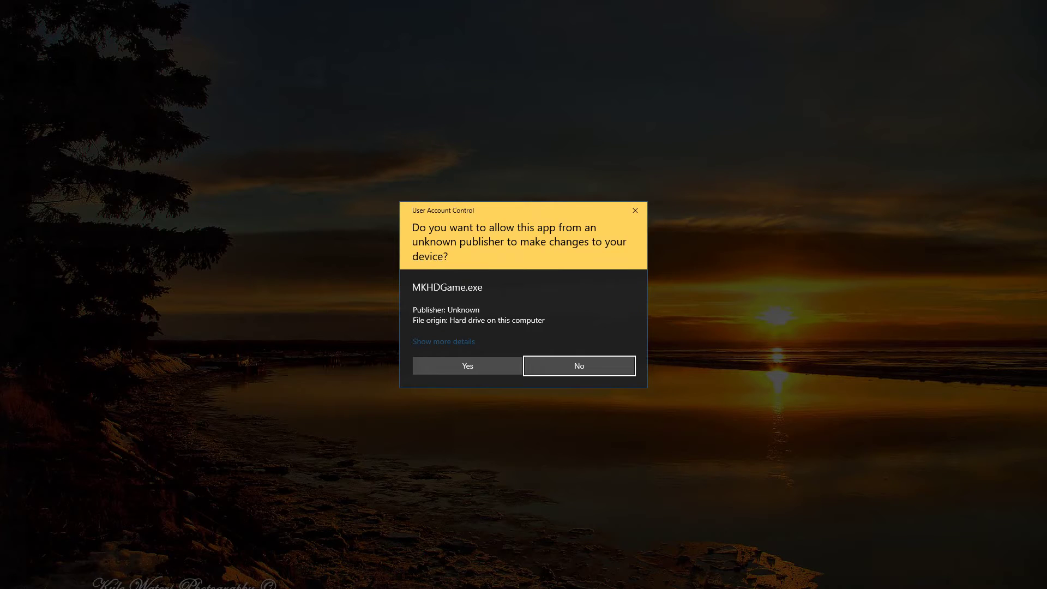
click(505, 371)
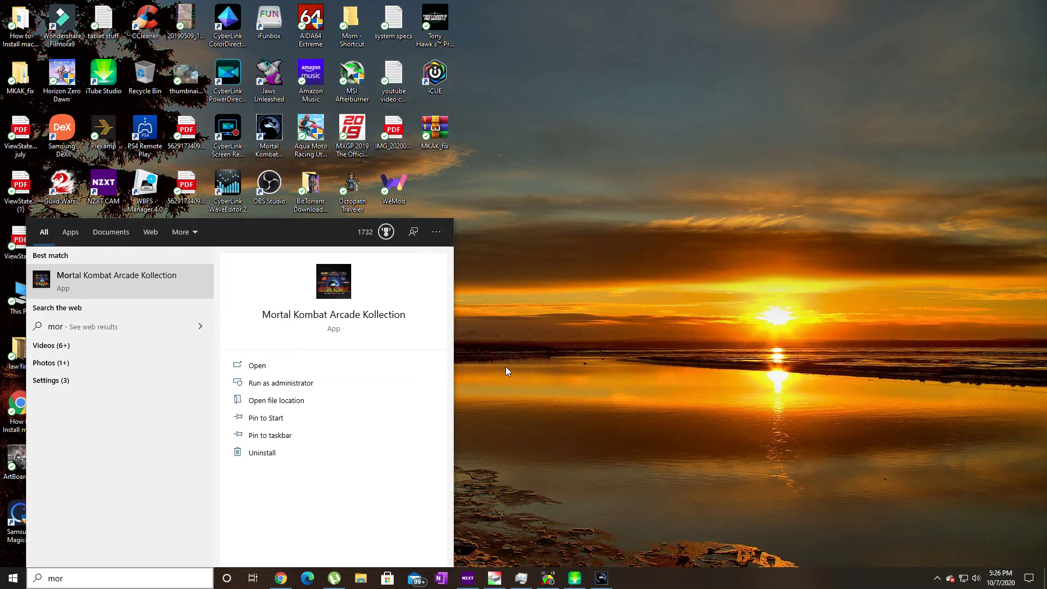
click(501, 368)
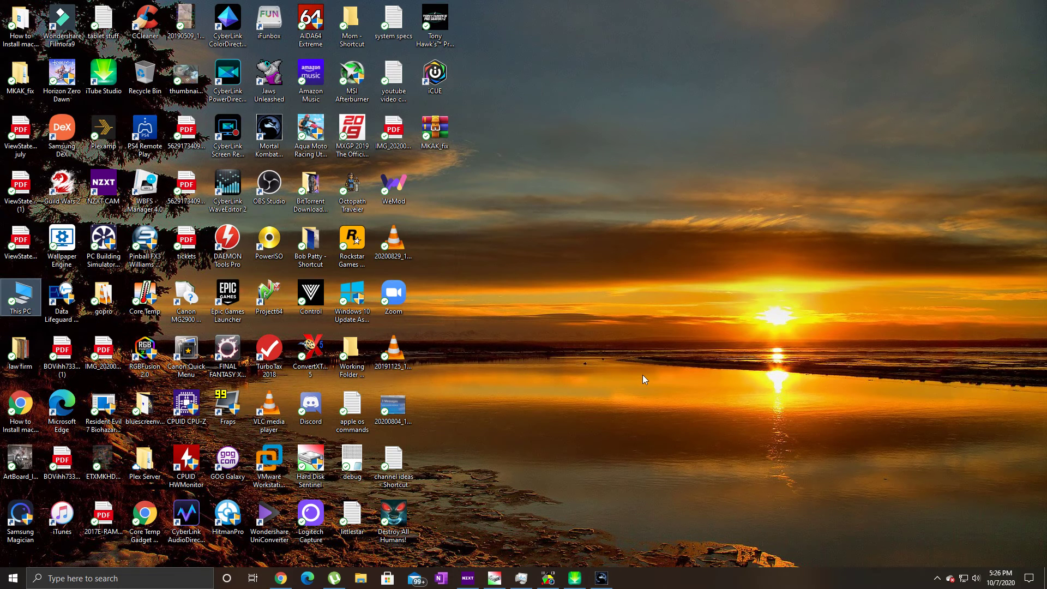
click(601, 582)
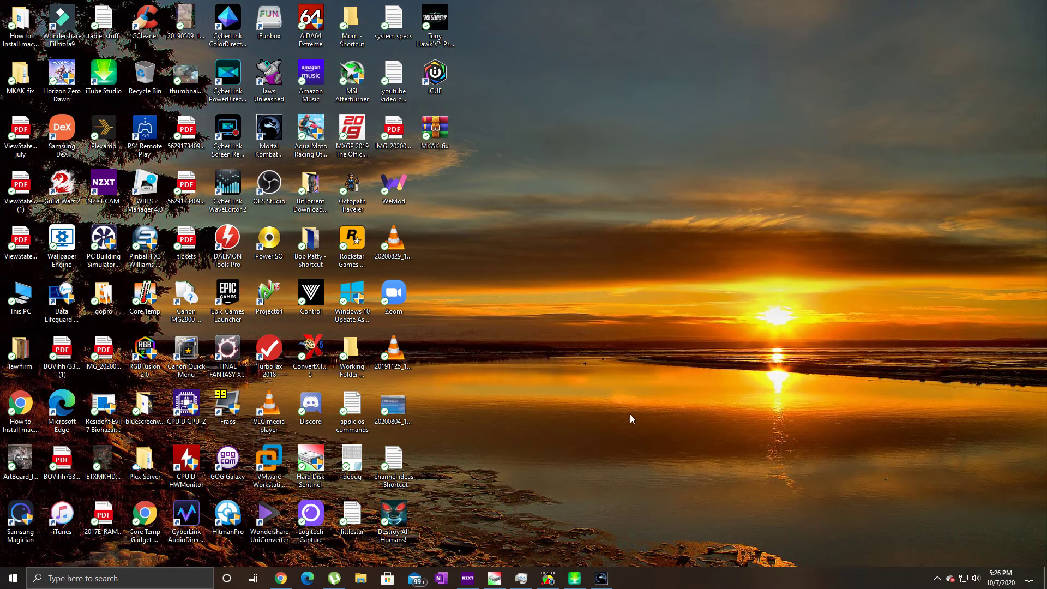
click(604, 581)
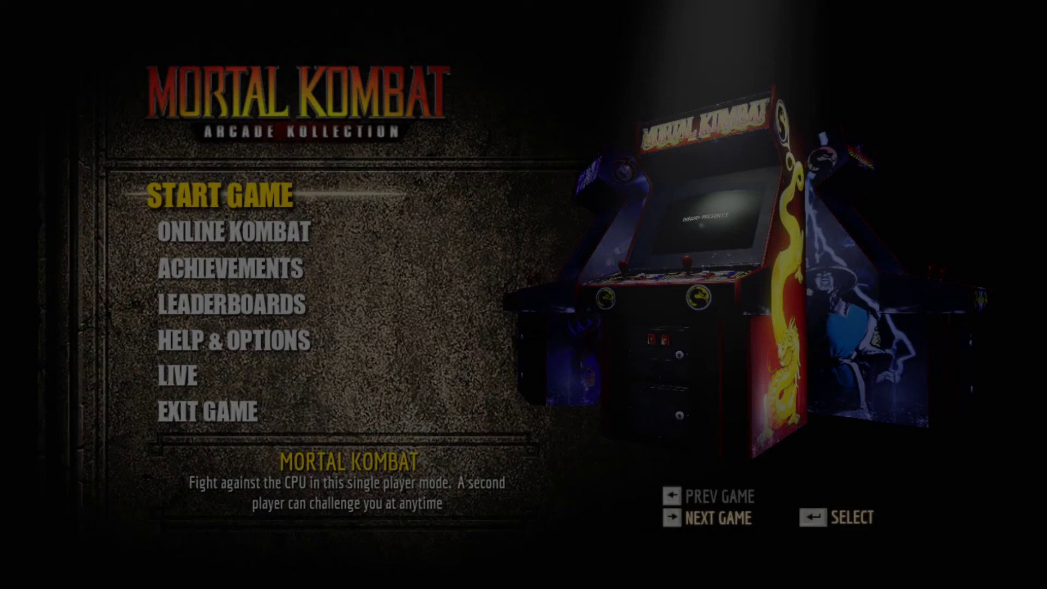
Step: Enter Online Kombat to start a Quick Match search, then cancel it
key(Down)
key(Down)
key(Down)
key(Down)
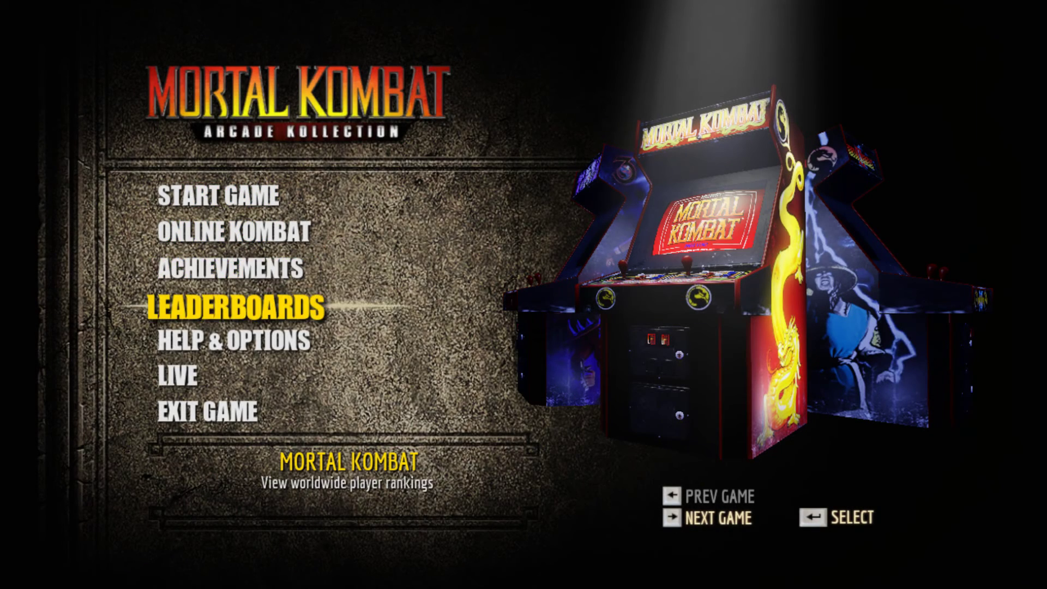
key(Up)
key(Up)
key(Up)
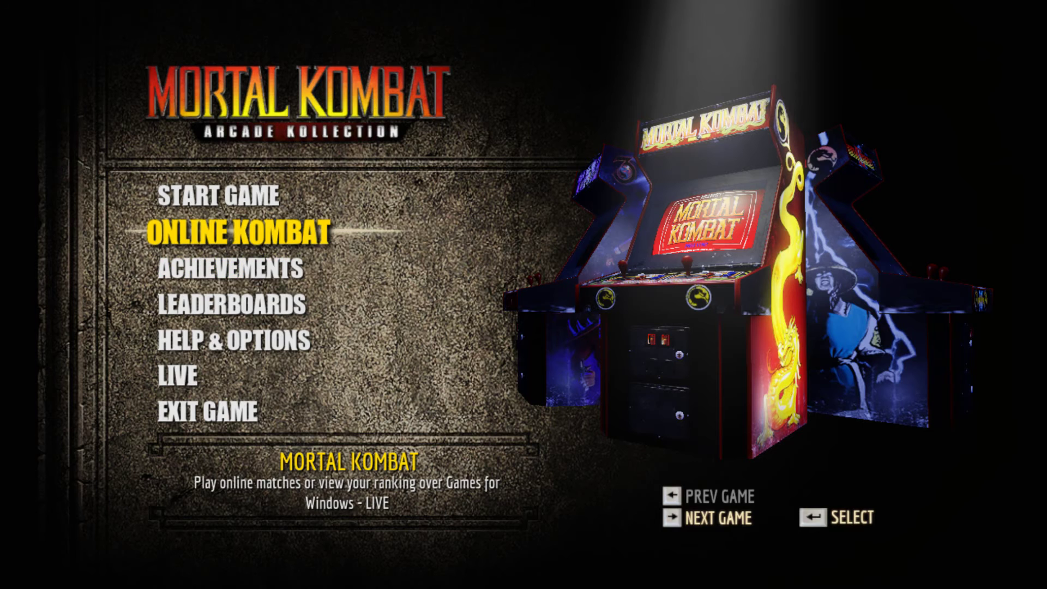
key(Down)
key(Down)
key(Down)
key(Down)
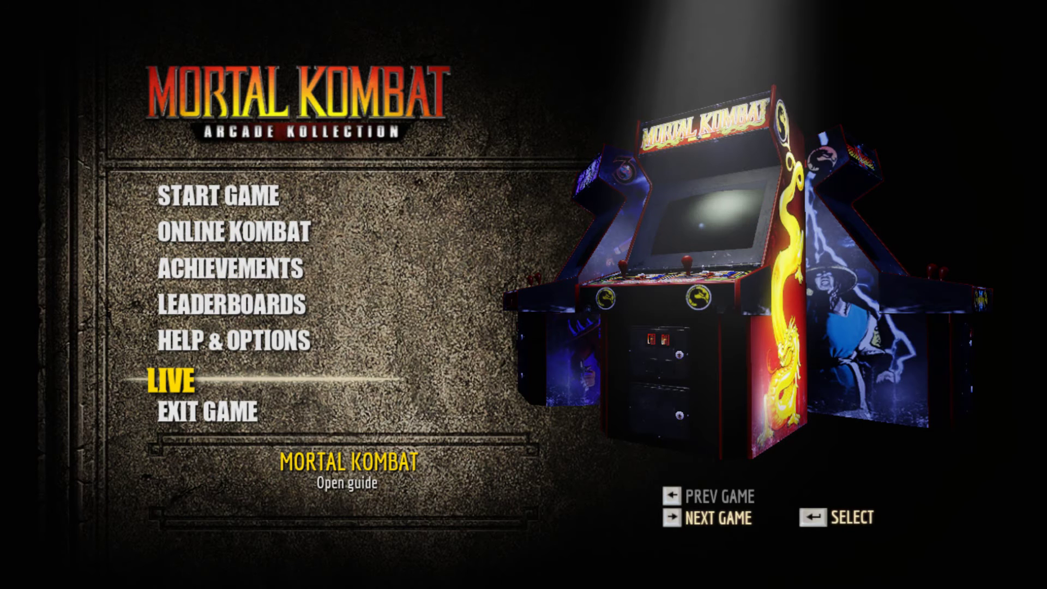
key(Up)
key(Up)
key(Up)
key(Up)
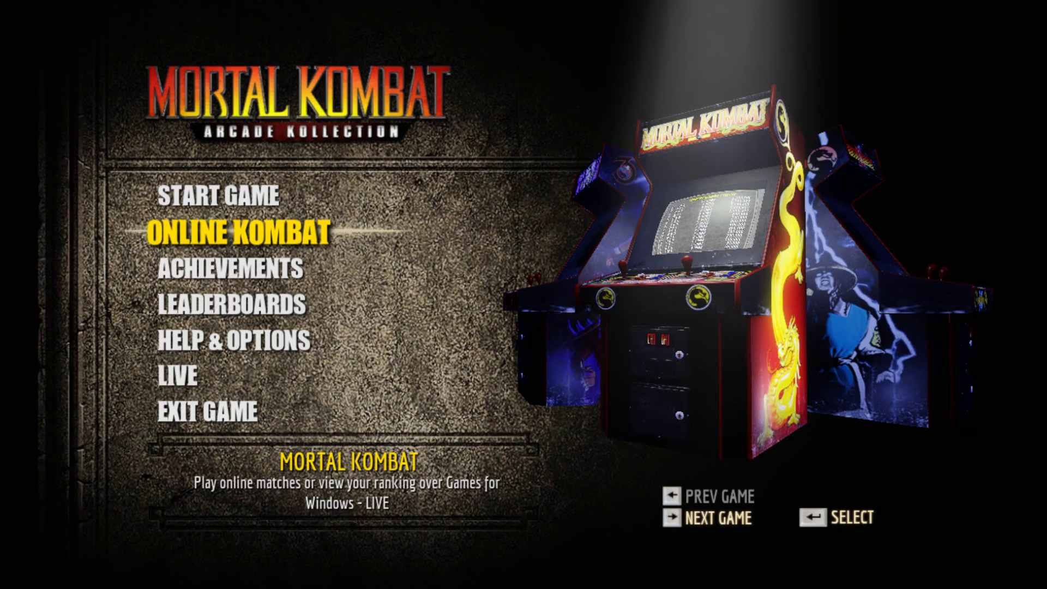
key(Return)
key(Return)
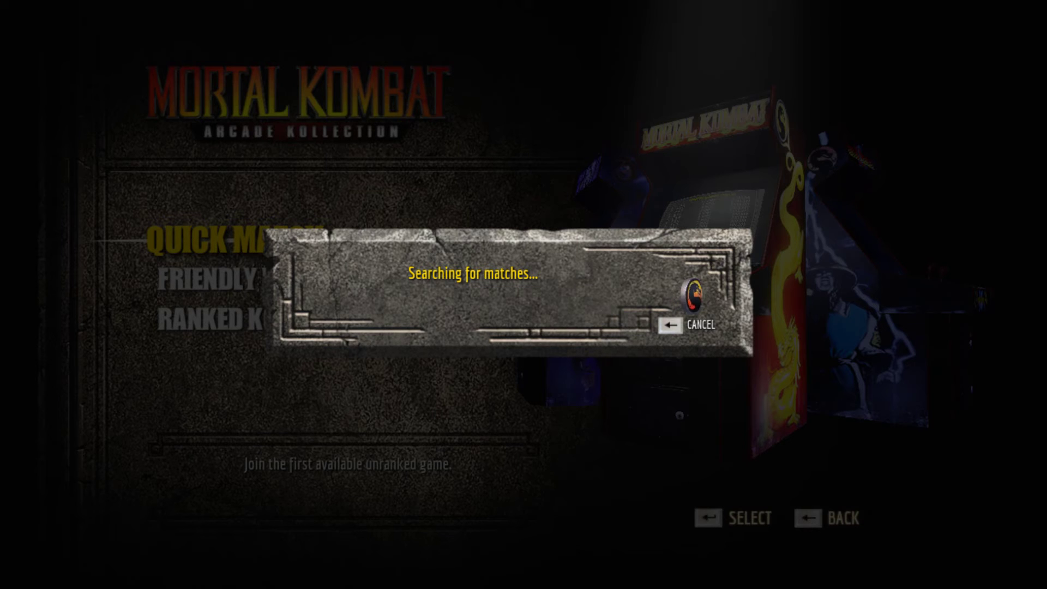
key(BackSpace)
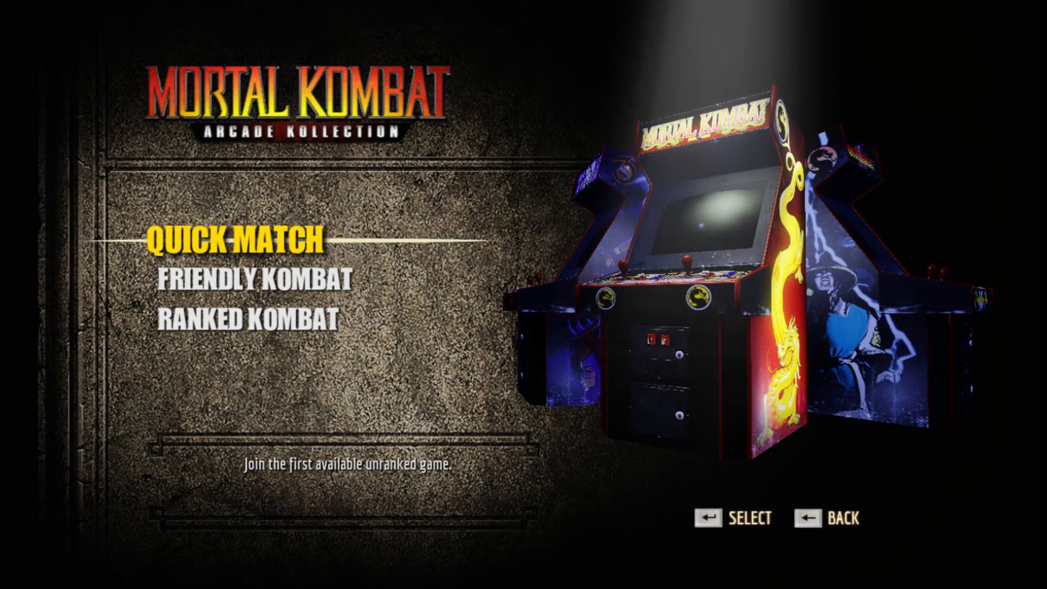
Step: Open the Ranked Kombat search options, then back out to the main menu
key(Up)
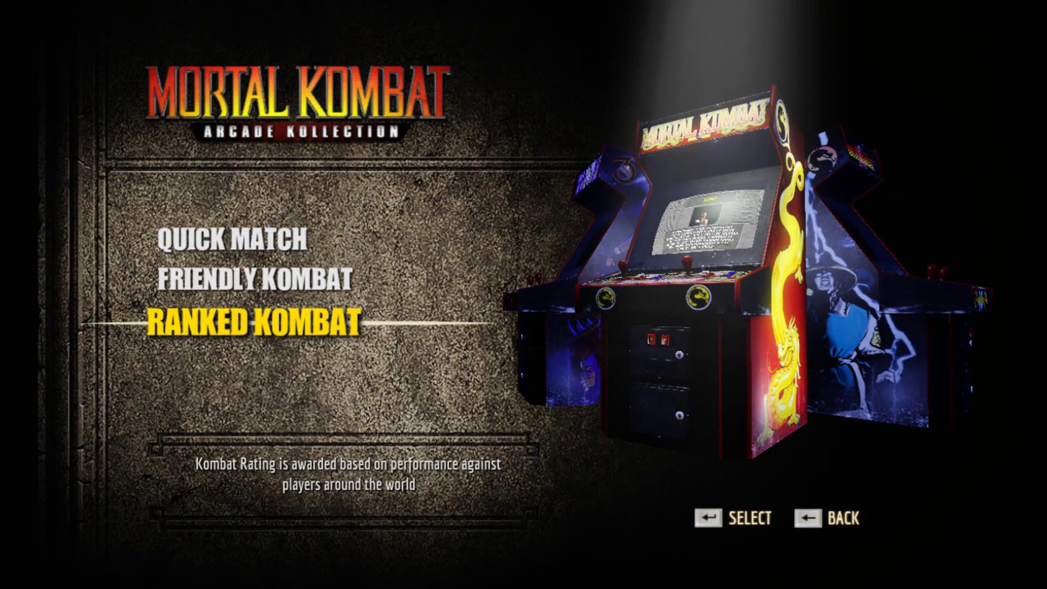
key(Return)
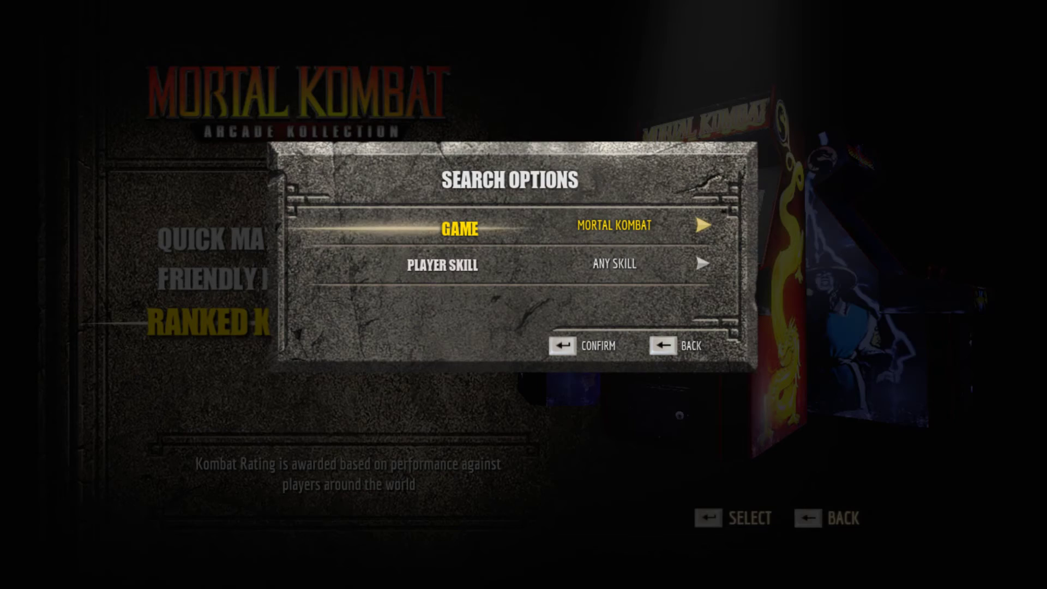
key(BackSpace)
key(BackSpace)
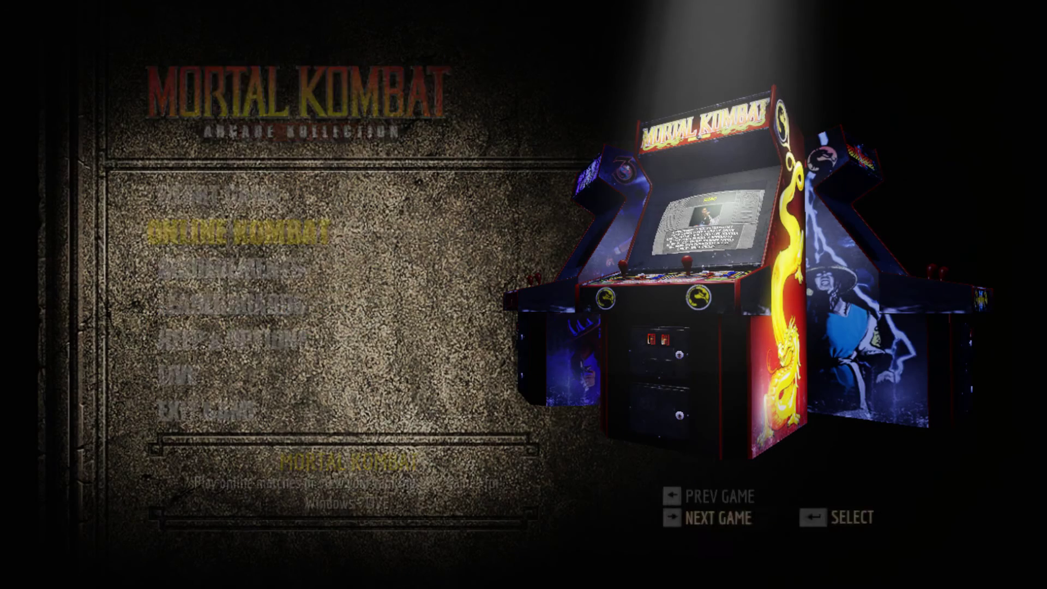
Step: Rotate the game carousel past Mortal Kombat II and Mortal Kombat to Ultimate Mortal Kombat 3
key(Left)
key(Left)
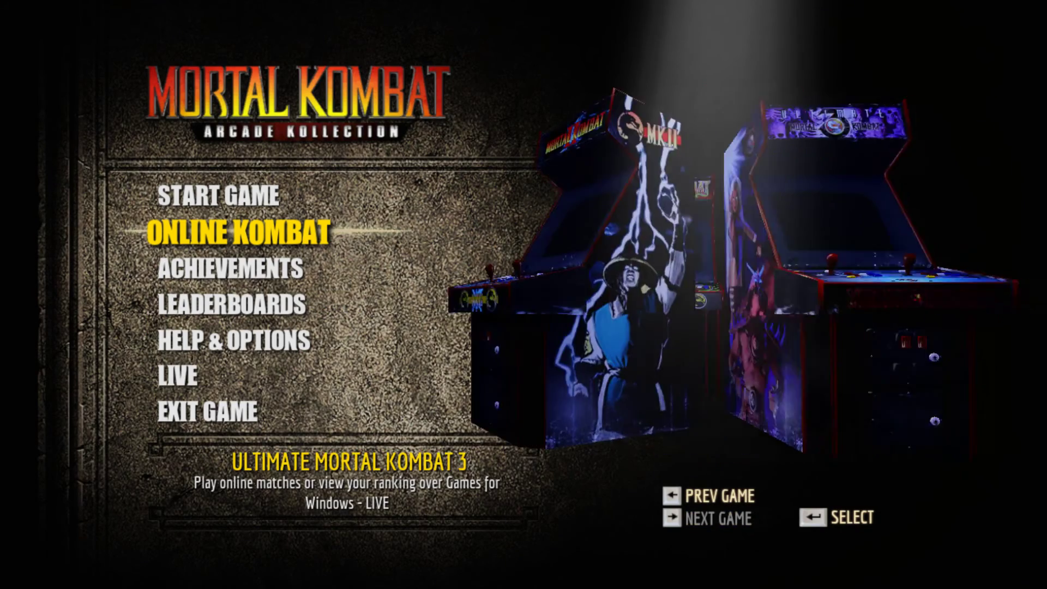
key(Right)
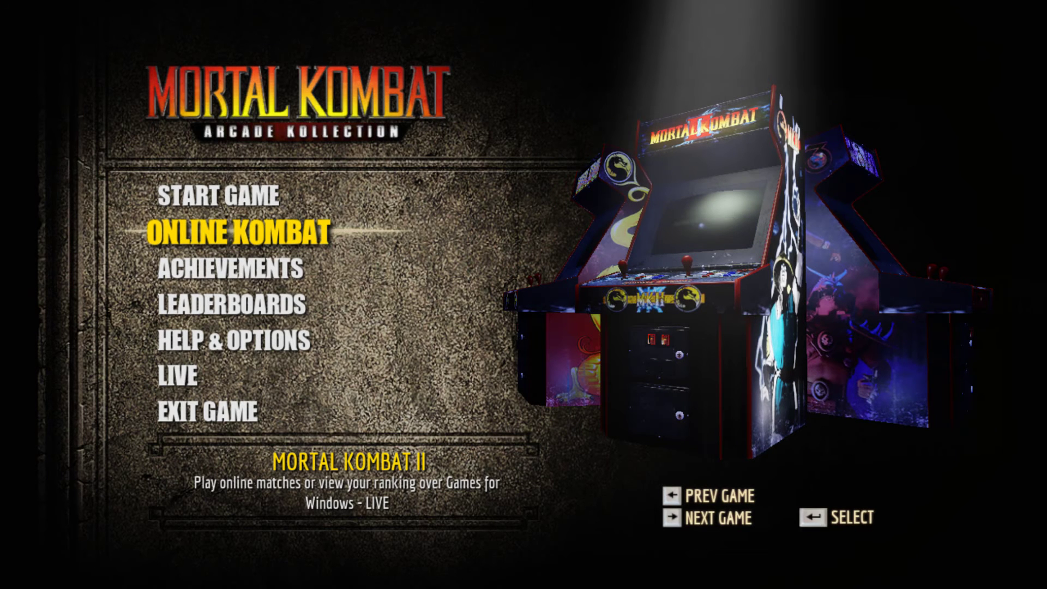
key(Right)
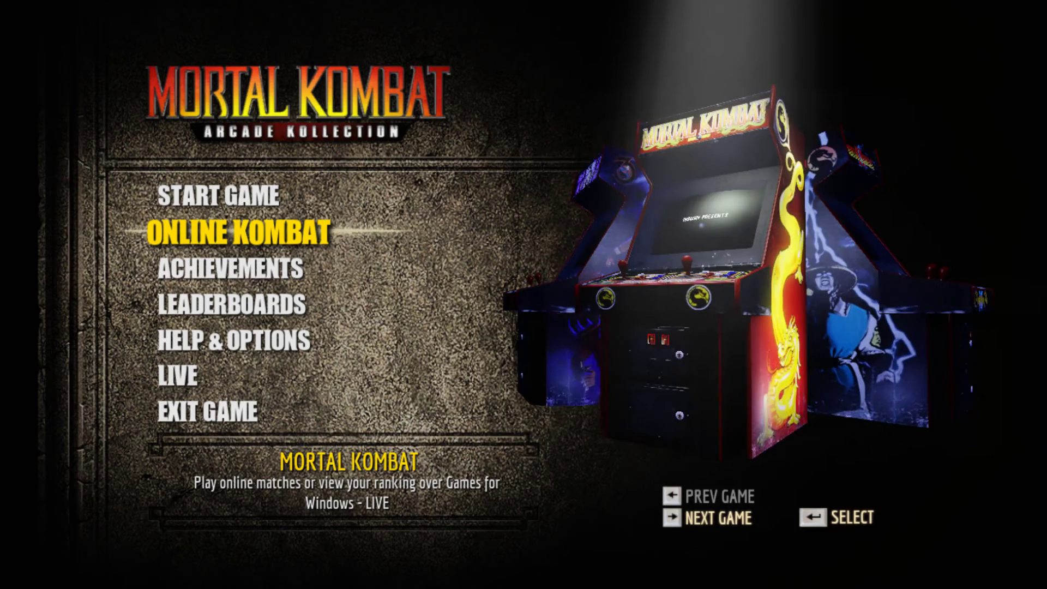
key(Right)
key(Right)
key(Right)
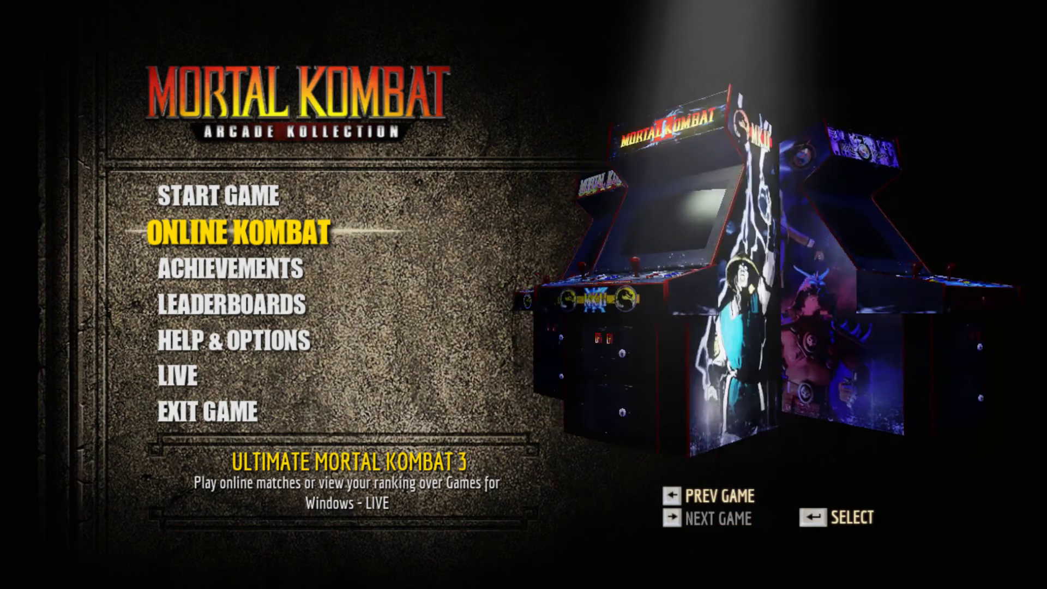
Step: Back out of online choices, choose Start Game and skip the parental advisory
key(Return)
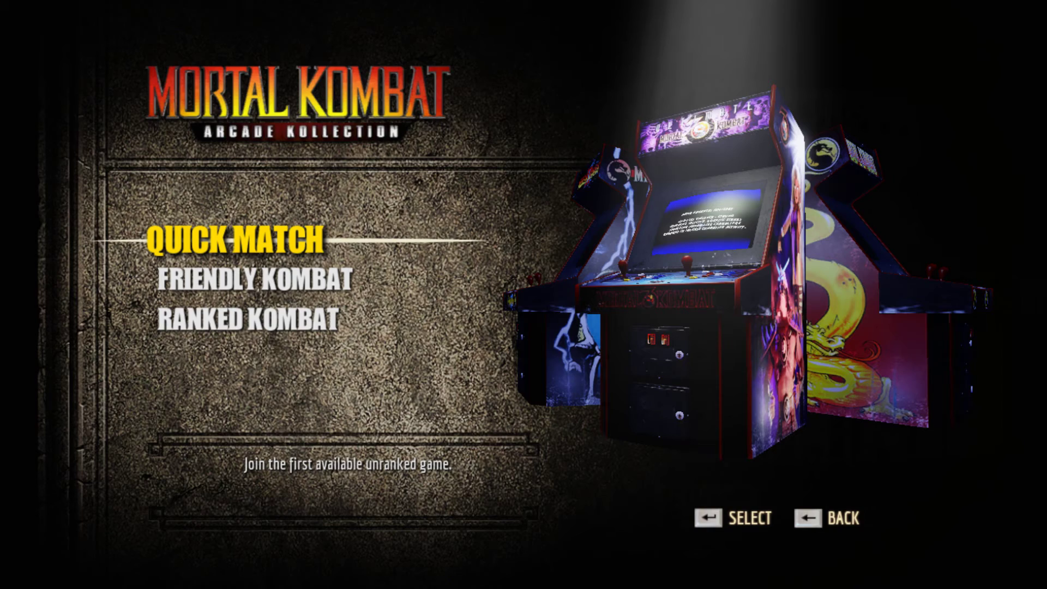
key(BackSpace)
key(Up)
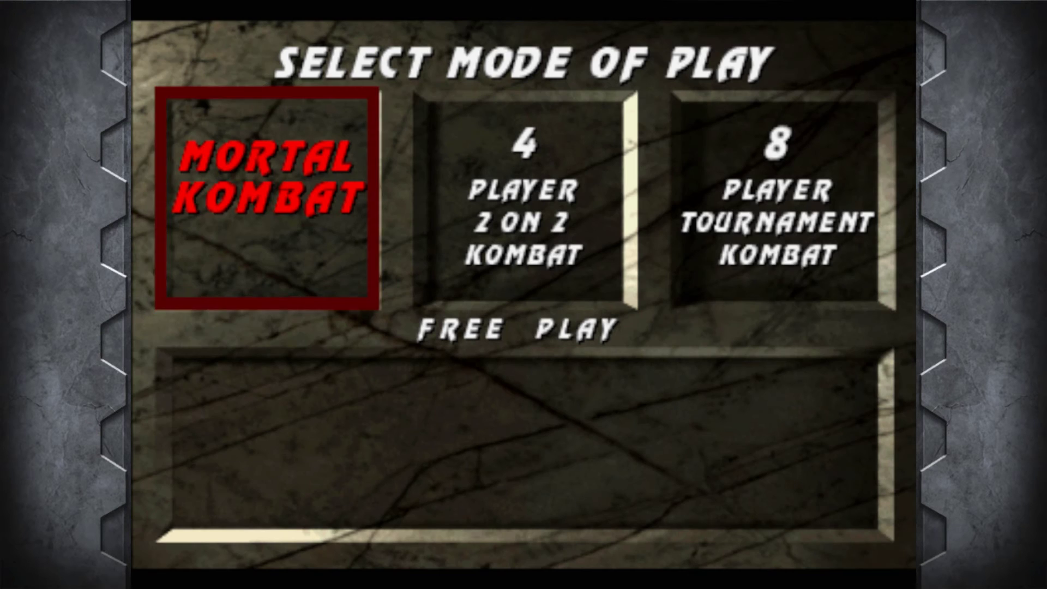
key(Return)
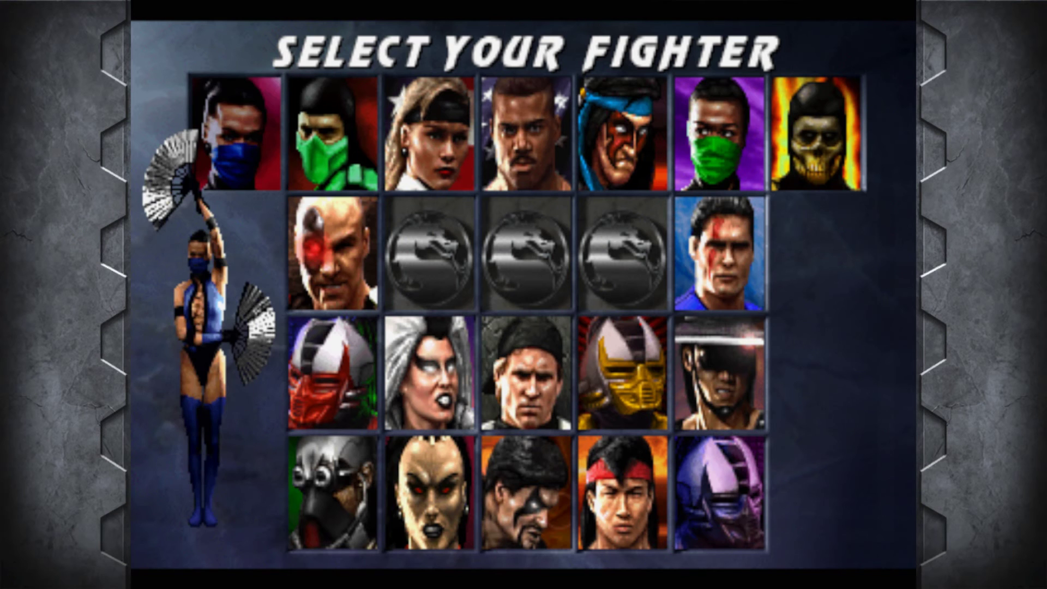
Step: Pick Kitana, choose the Novice tower, and crouch as the fight with Scorpion opens
key(Return)
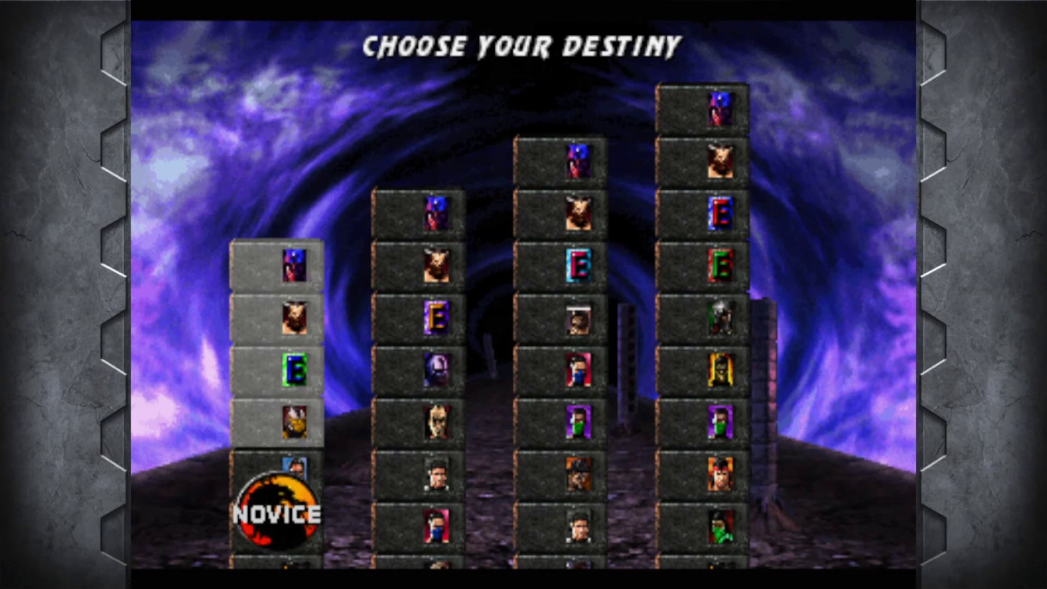
key(Return)
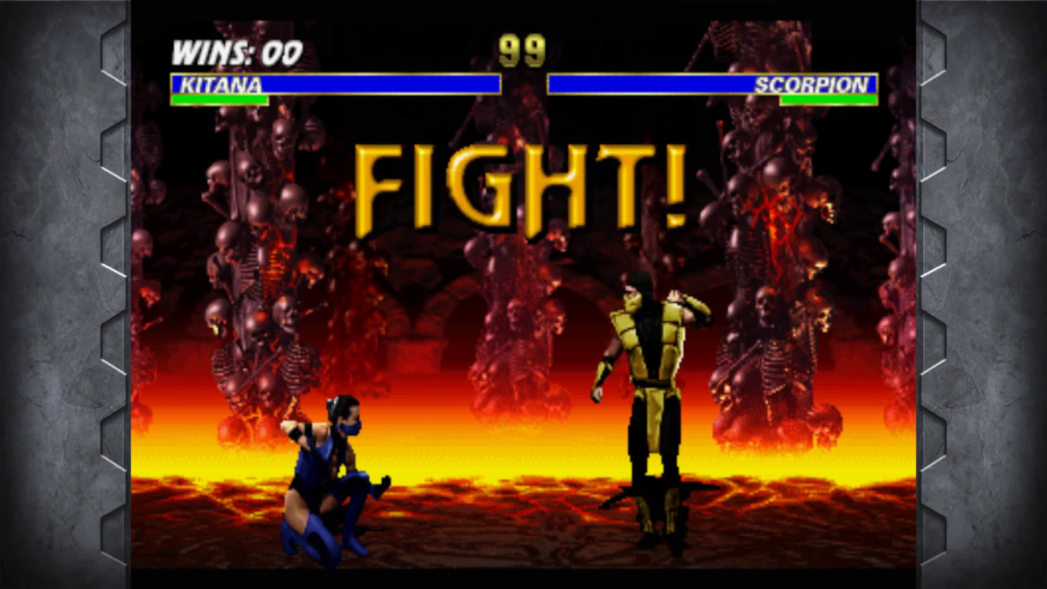
key(Down)
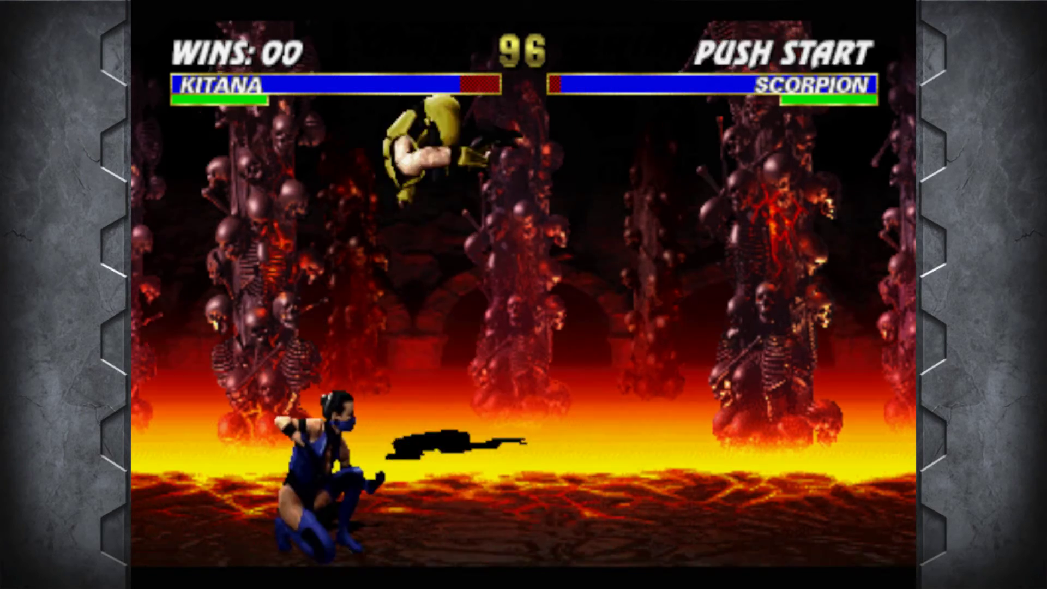
key(Down)
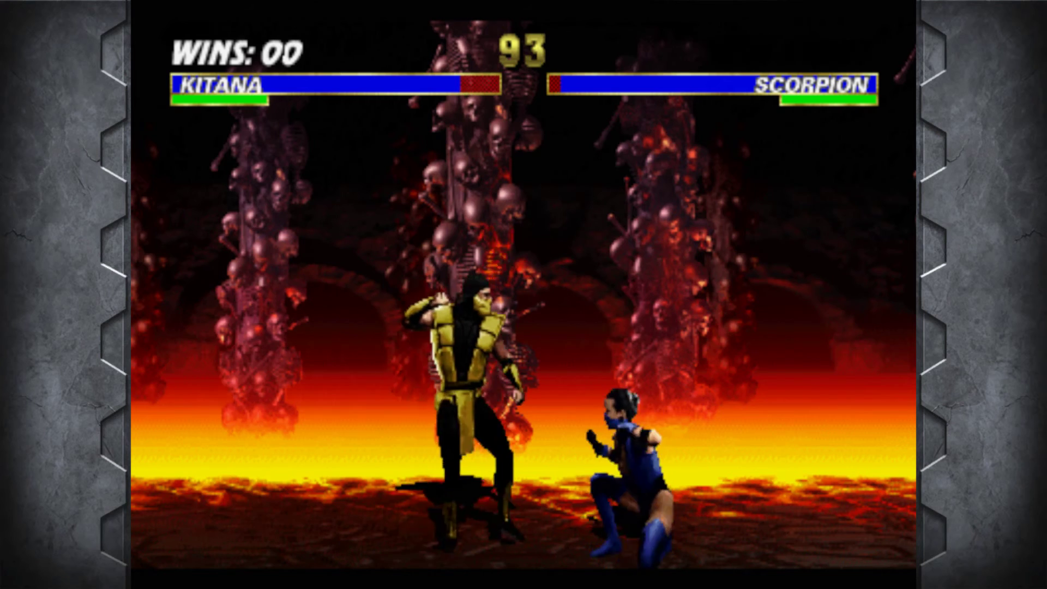
key(Down)
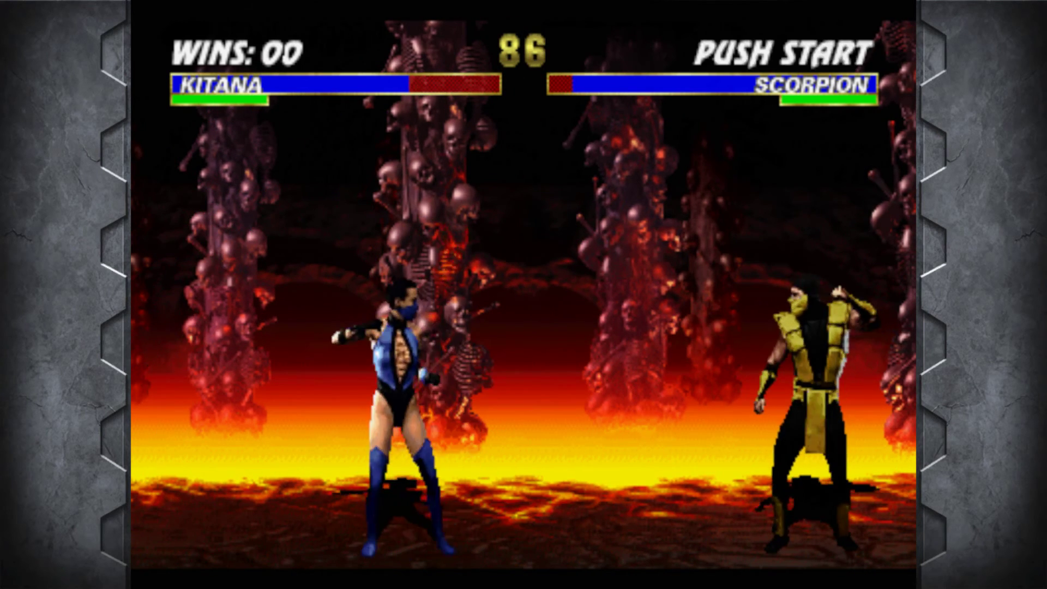
Step: Move Kitana toward Scorpion, kick him, then jump toward him
key(Right)
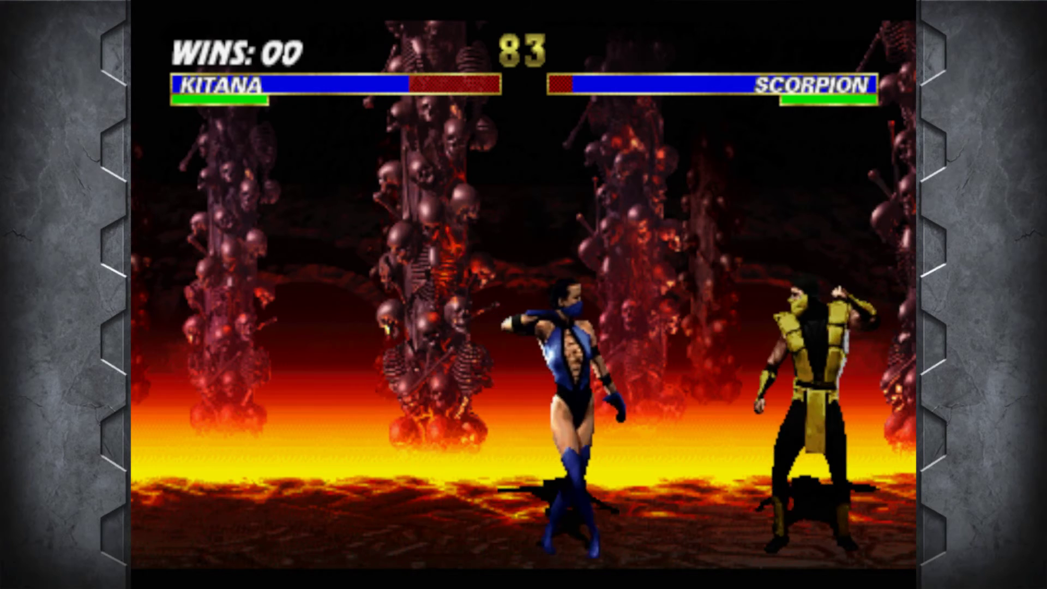
key(d)
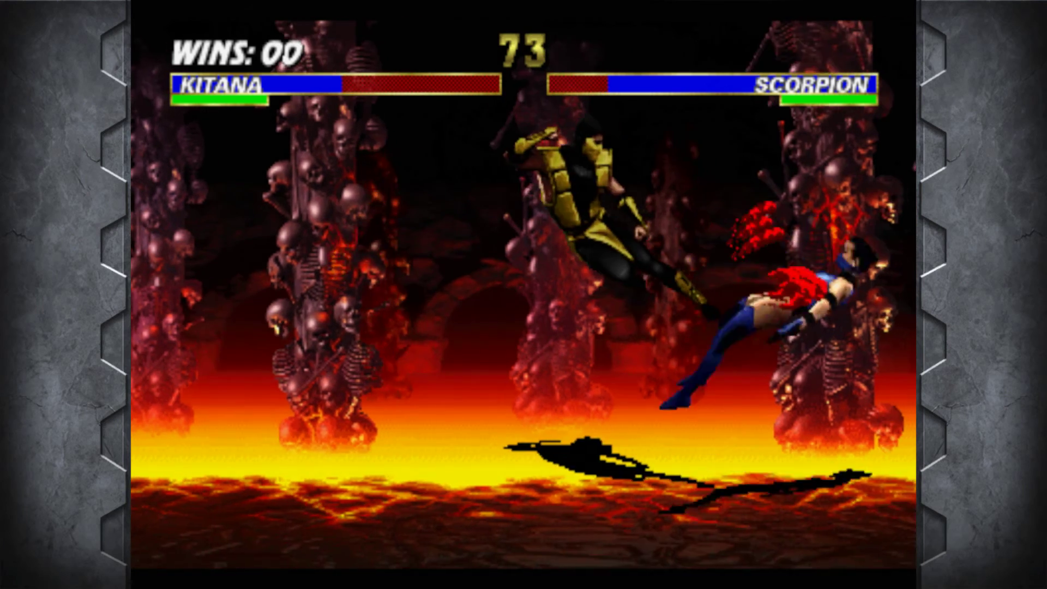
key(Left)
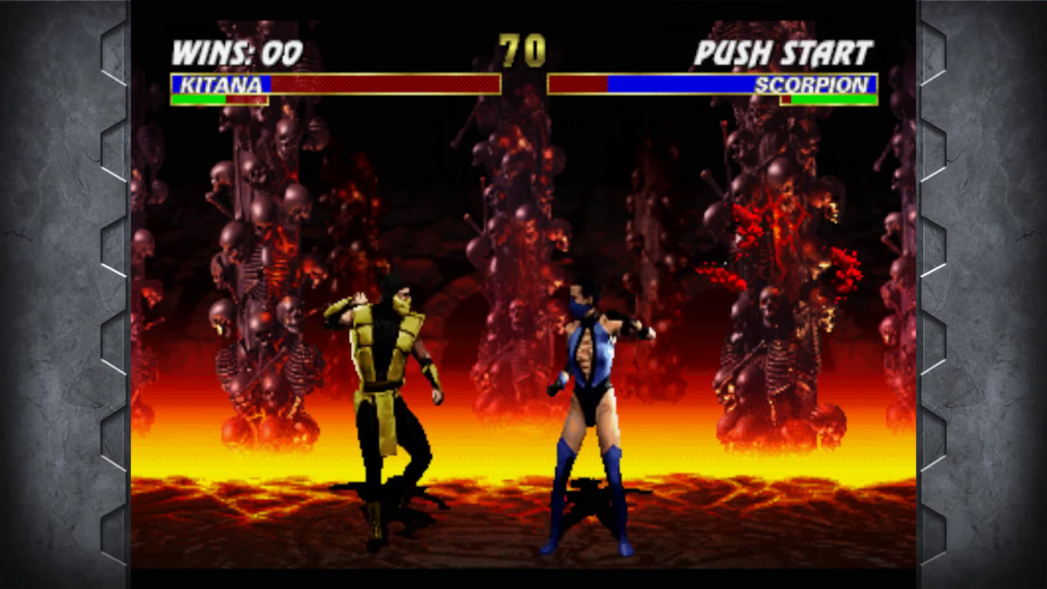
key(Up)
Step: Pause the match and choose Exit Game
key(Escape)
key(Down)
key(Down)
key(Down)
key(Down)
key(Return)
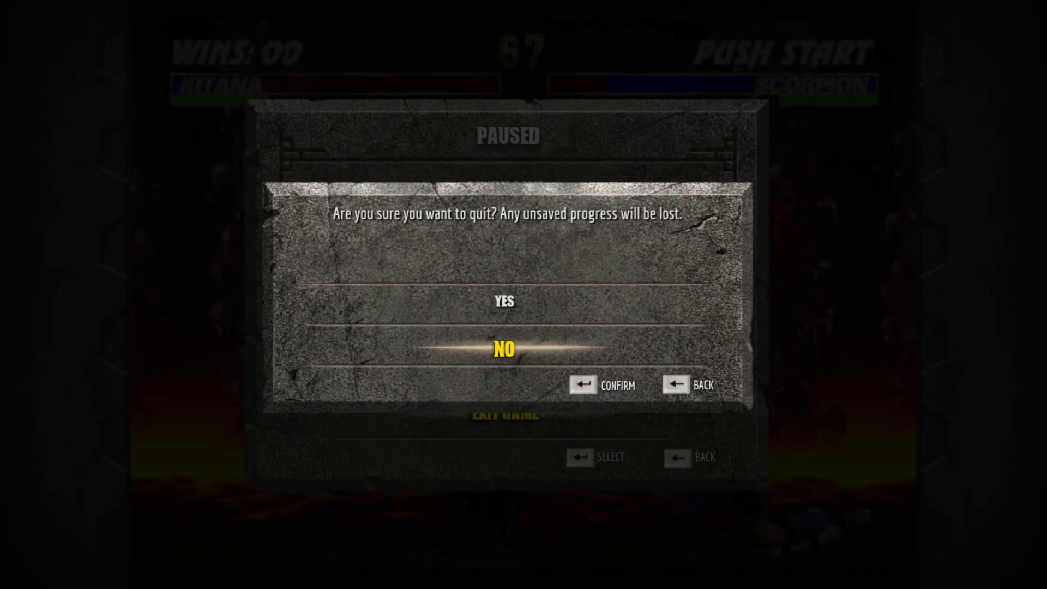
Step: Answer YES to quitting the match, then pick EXIT GAME on the main menu and confirm YES
key(Up)
key(Return)
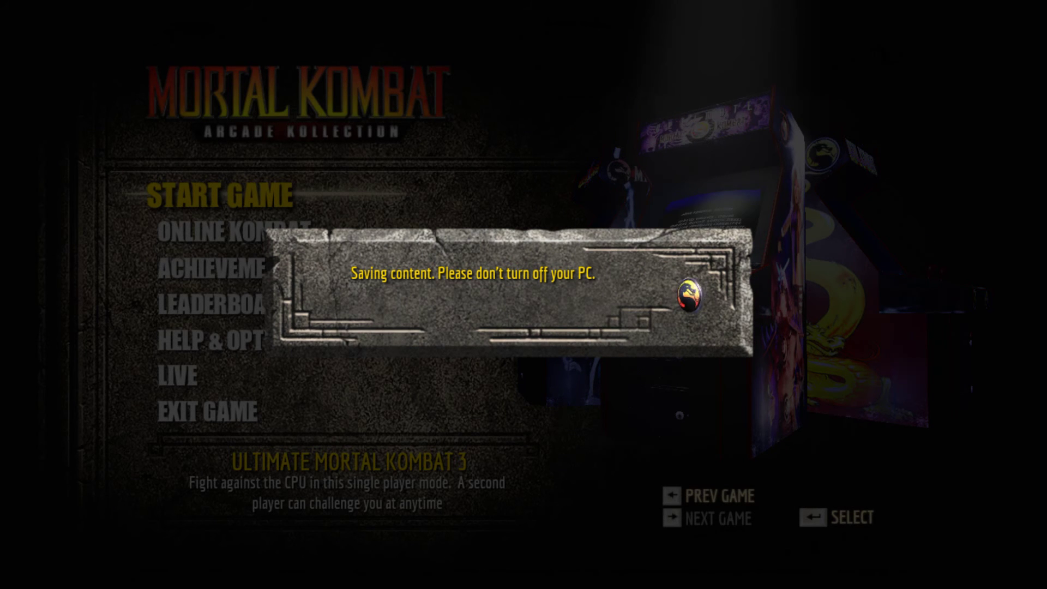
key(Down)
key(Down)
key(Down)
key(Down)
key(Down)
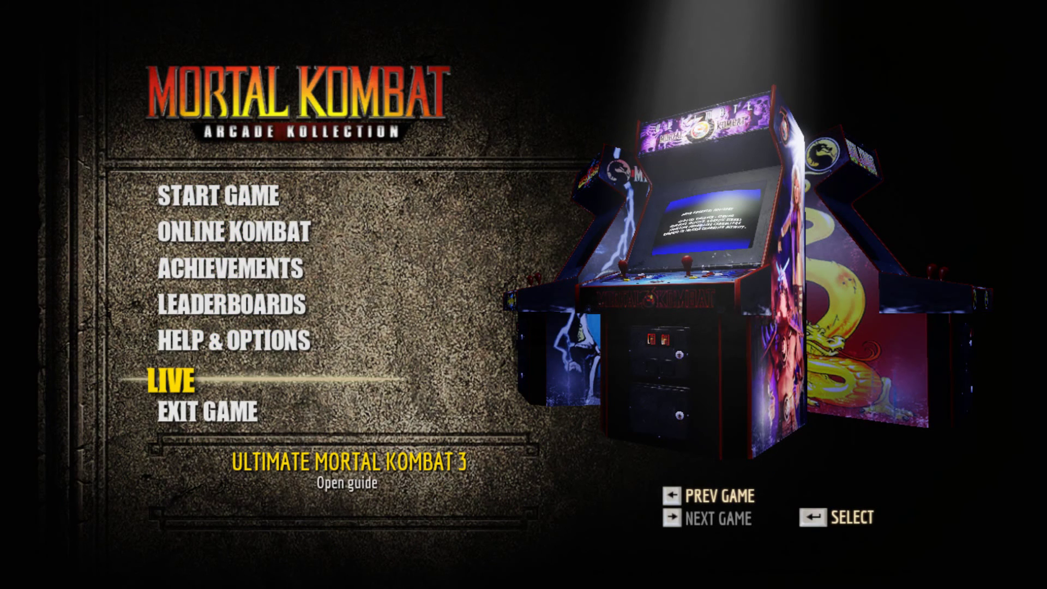
key(Down)
key(Return)
key(Up)
key(Return)
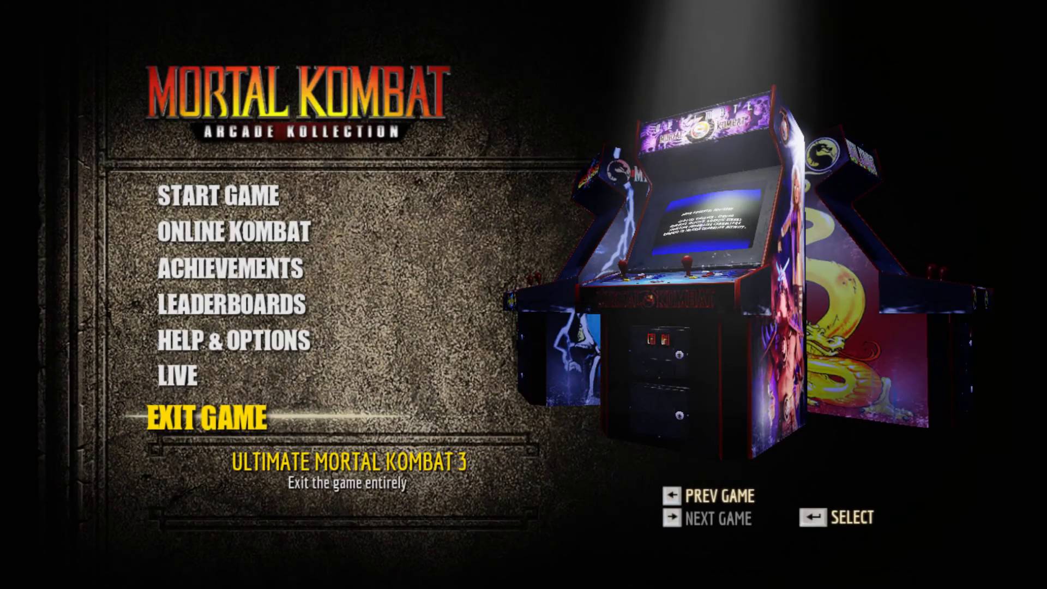